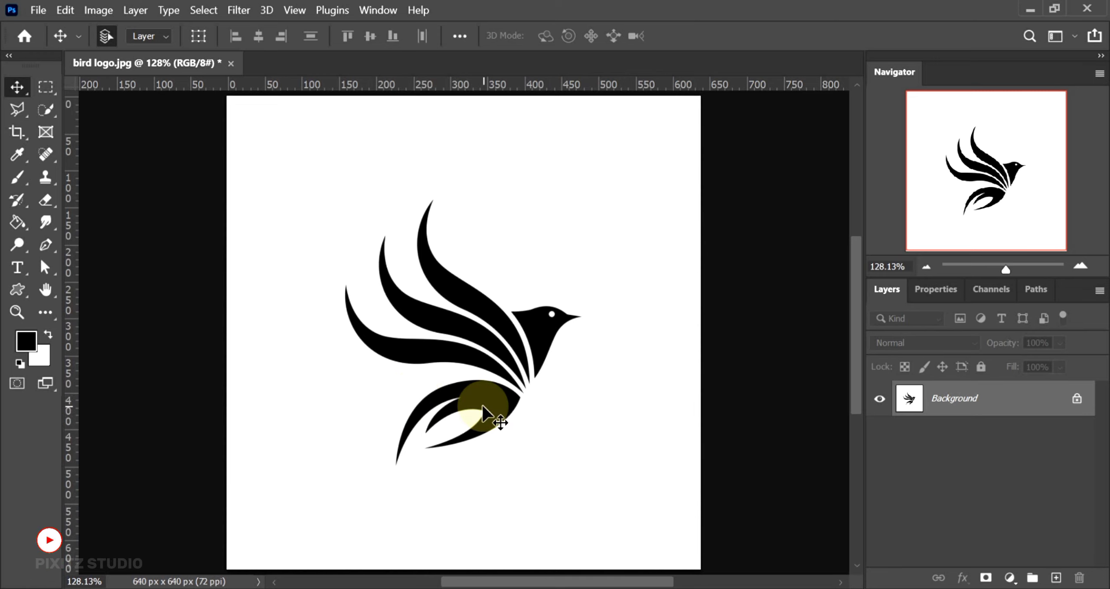
Examine the edges of the bird logo up close for pixelation and return to the whole image.
{"action": "key", "text": "z"}
{"action": "left_click", "coordinate": [465, 364]}
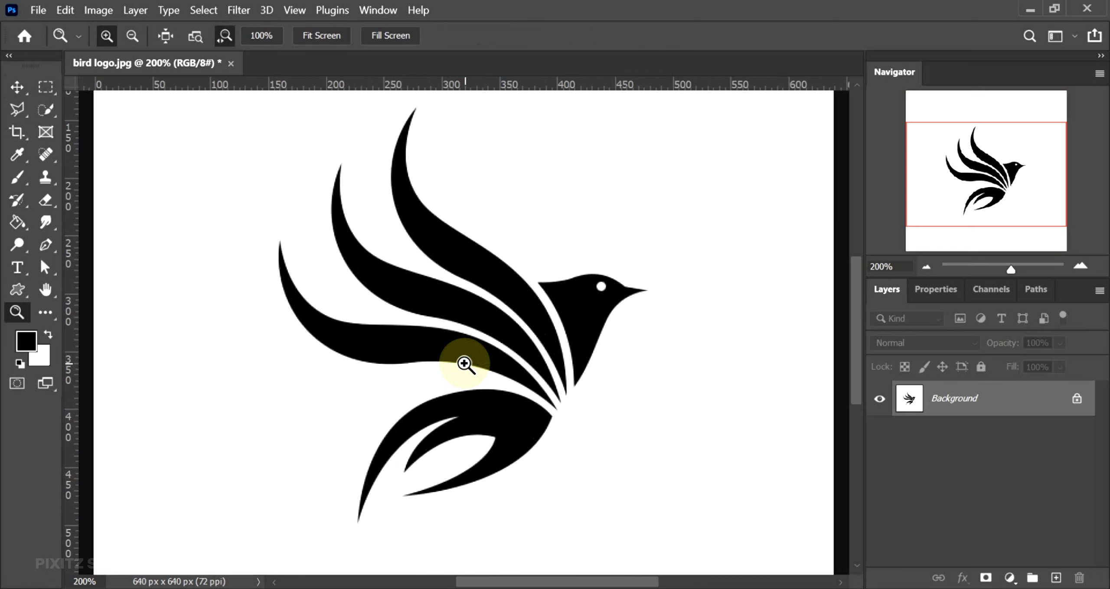
{"action": "left_click", "coordinate": [465, 364]}
{"action": "left_click", "coordinate": [464, 363]}
{"action": "left_click", "coordinate": [464, 364]}
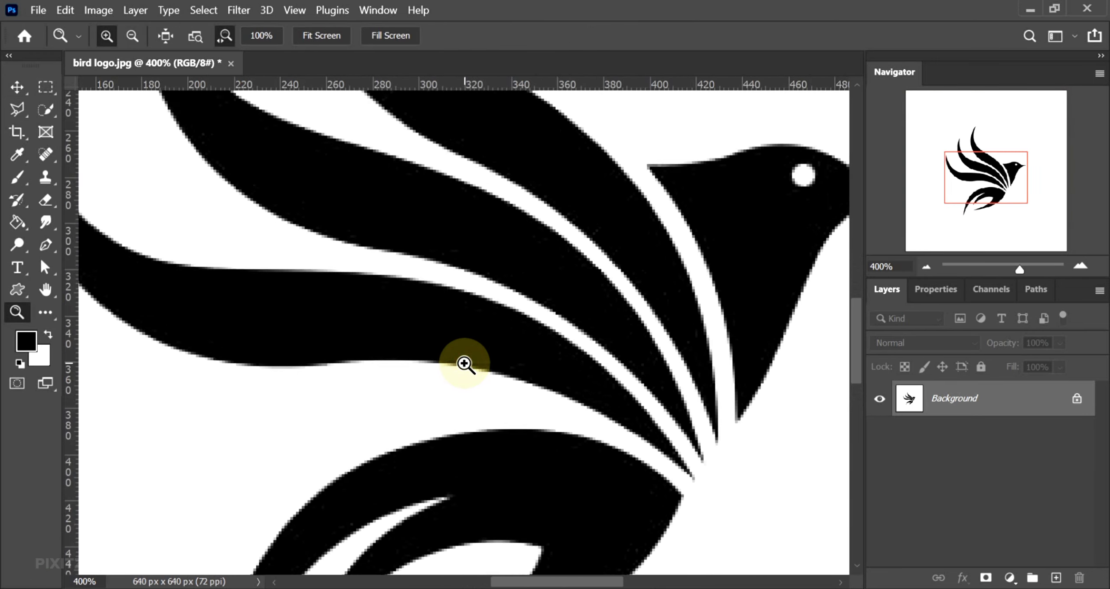
{"action": "left_click", "coordinate": [464, 364]}
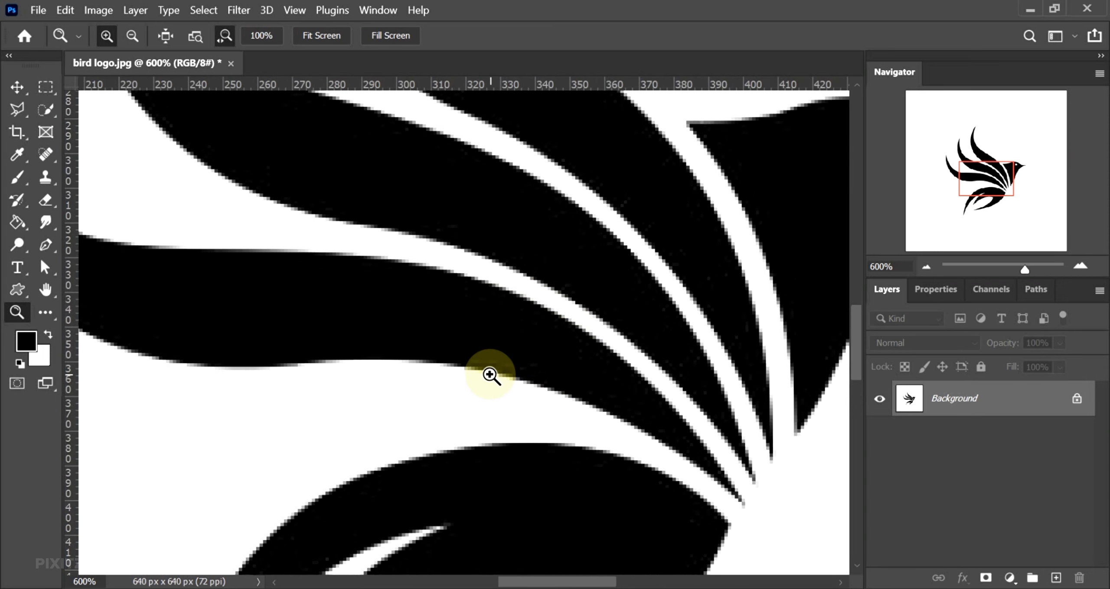
{"action": "key", "text": "ctrl+0"}
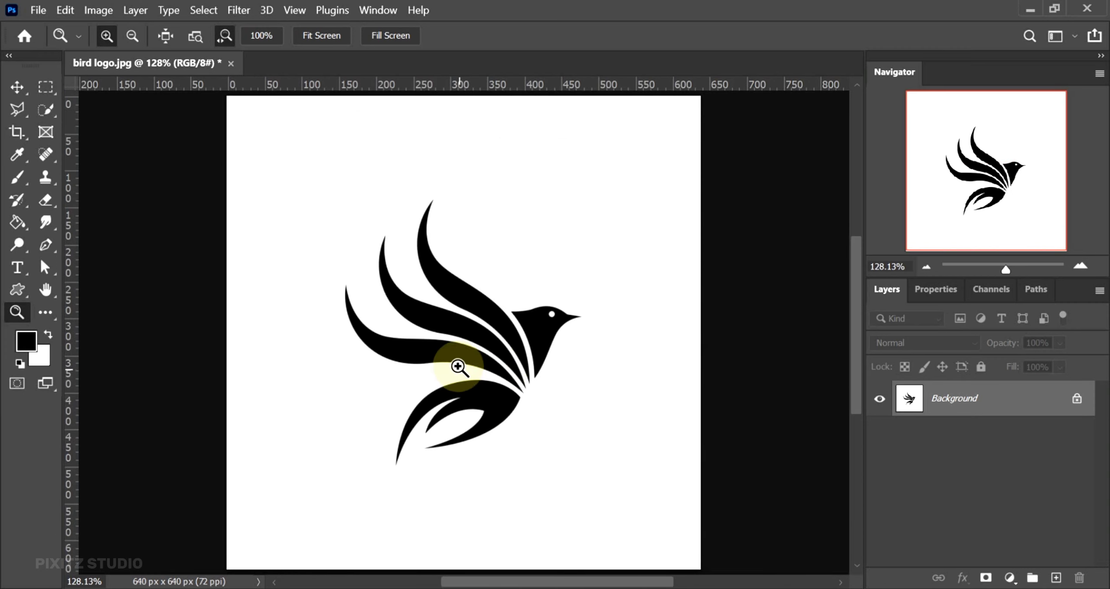
{"action": "key", "text": "v"}
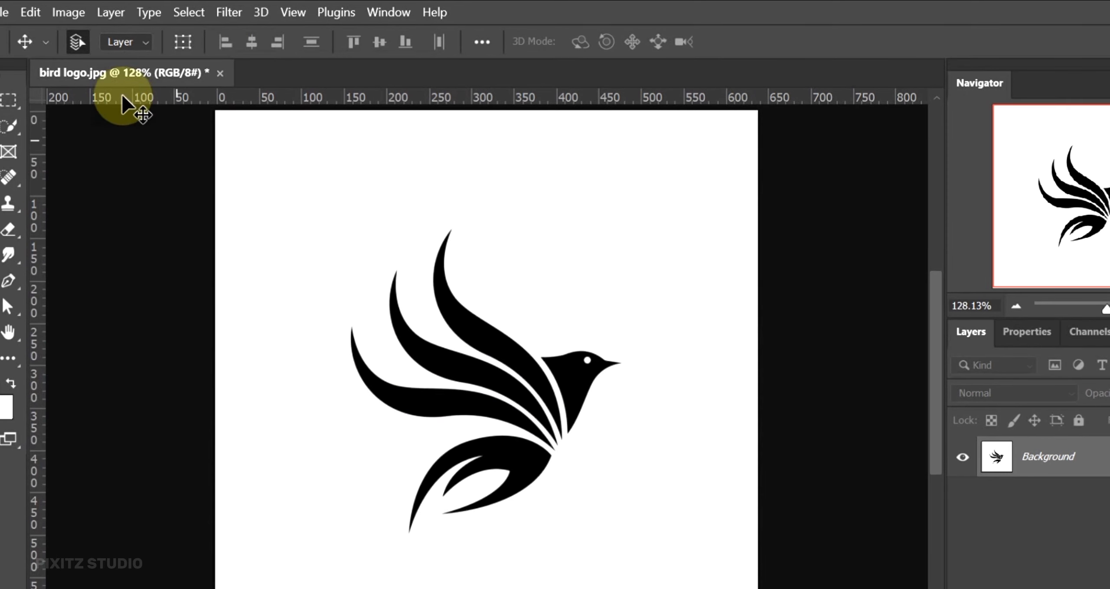
Resample the image to a resolution of 300 pixels/inch with Preserve Details 2.0.
{"action": "left_click", "coordinate": [68, 13]}
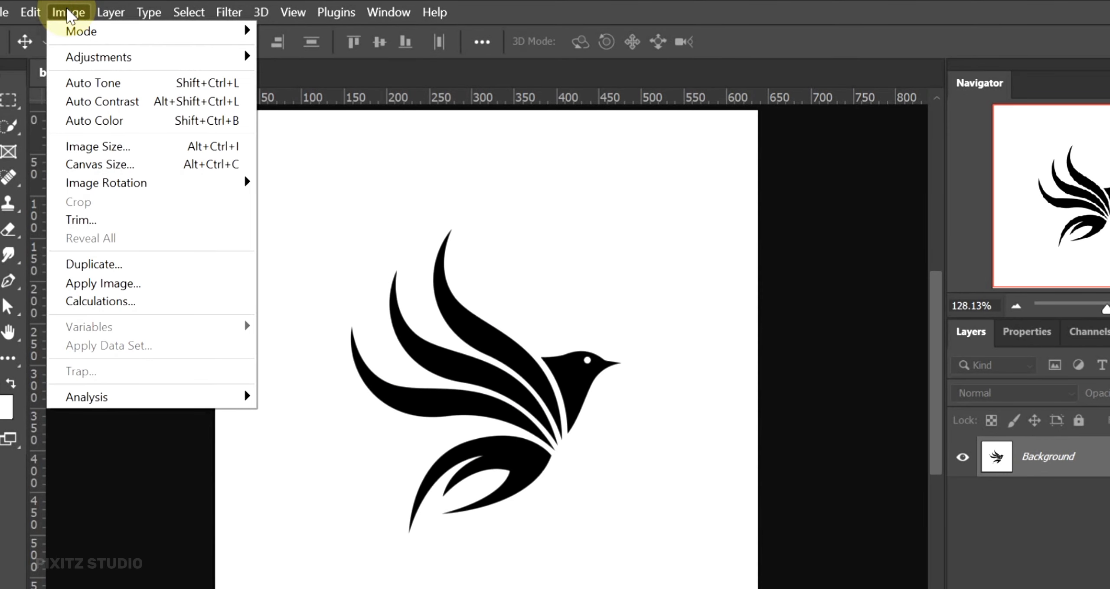
{"action": "left_click", "coordinate": [153, 145]}
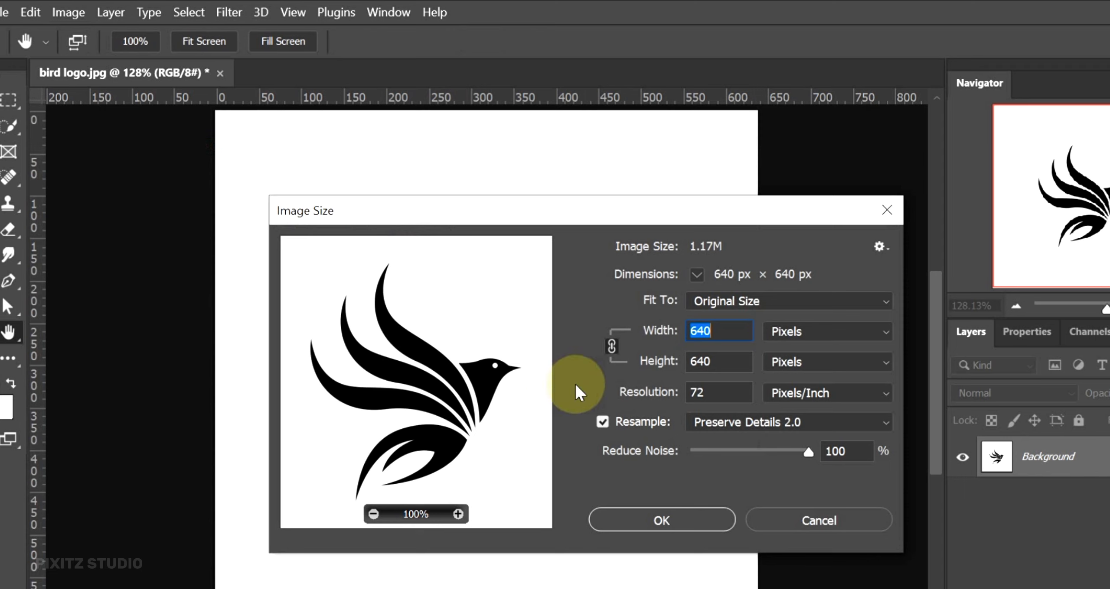
{"action": "key", "text": "BackSpace"}
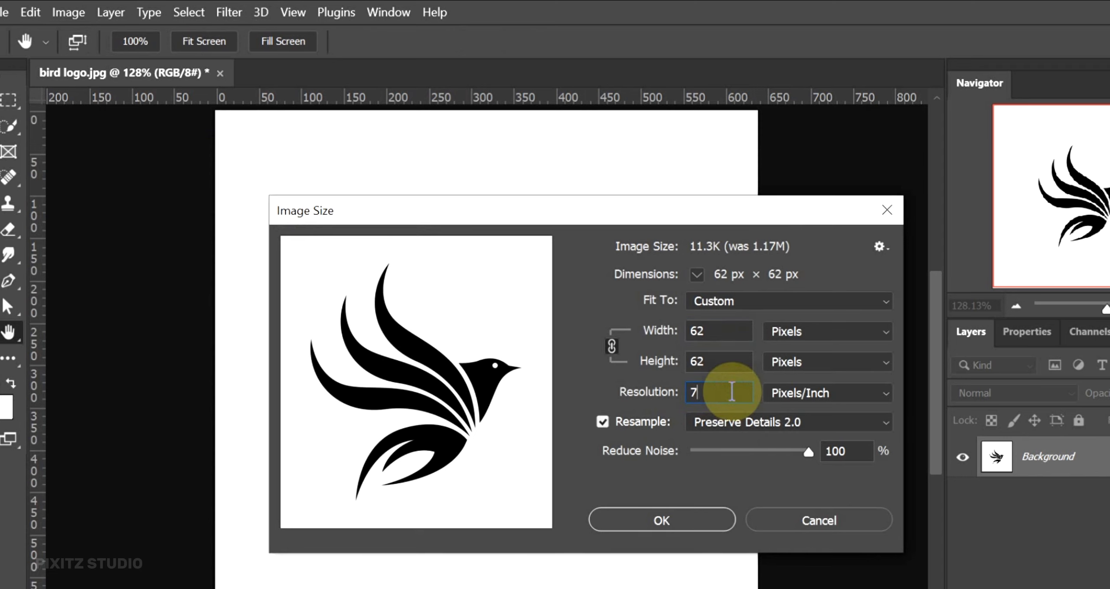
{"action": "key", "text": "BackSpace"}
{"action": "type", "text": "300"}
{"action": "left_click", "coordinate": [733, 396]}
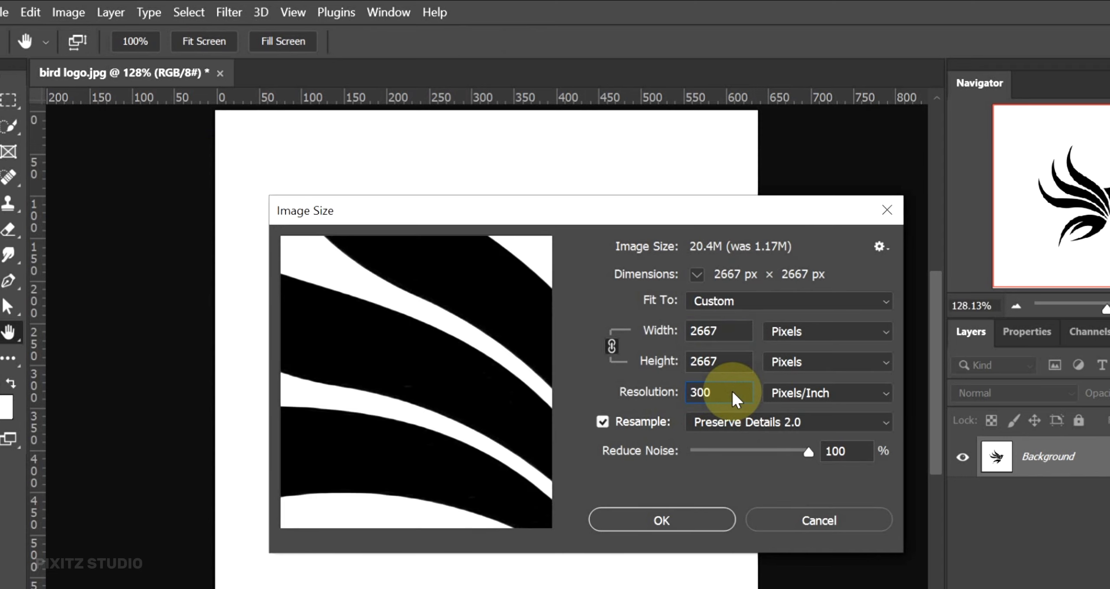
{"action": "left_click", "coordinate": [655, 522]}
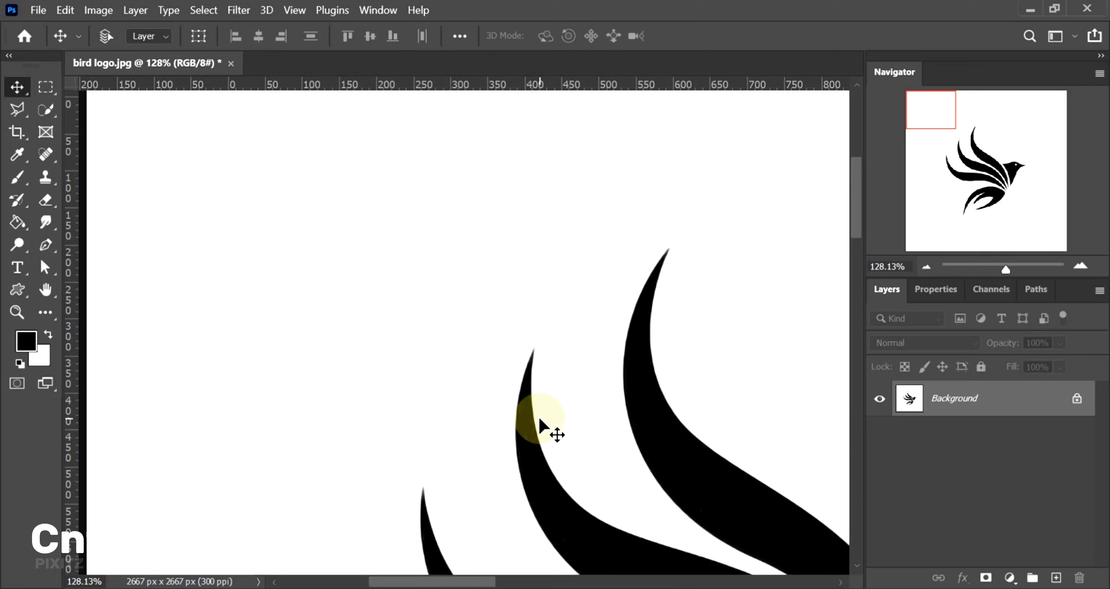
Select the black bird shape with Color Range, using Sampled Colors and a fuzziness of 200.
{"action": "key", "text": "ctrl+0"}
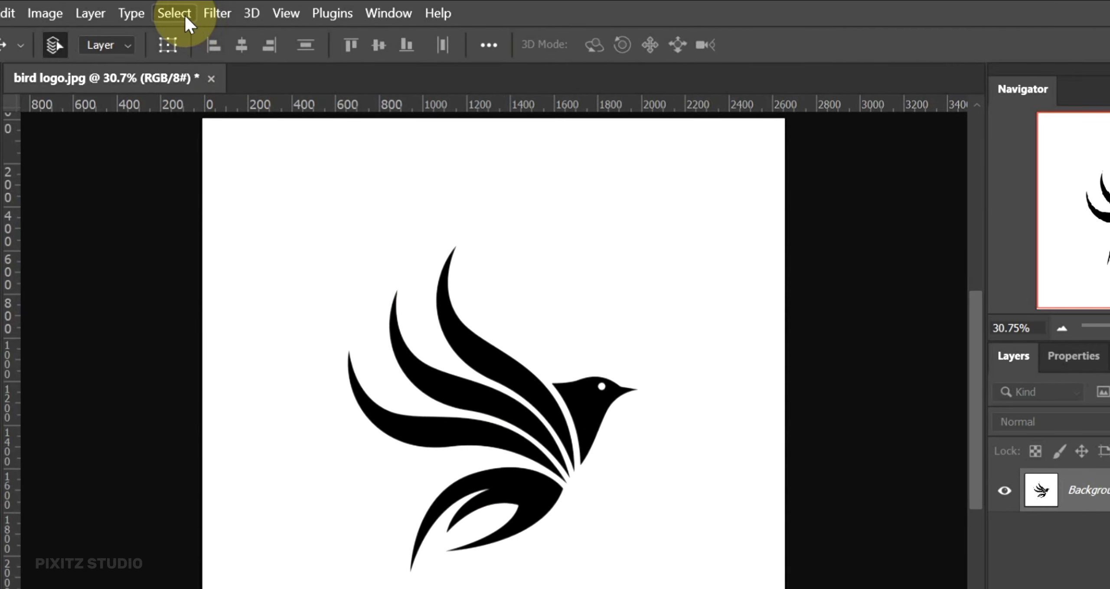
{"action": "left_click", "coordinate": [184, 15]}
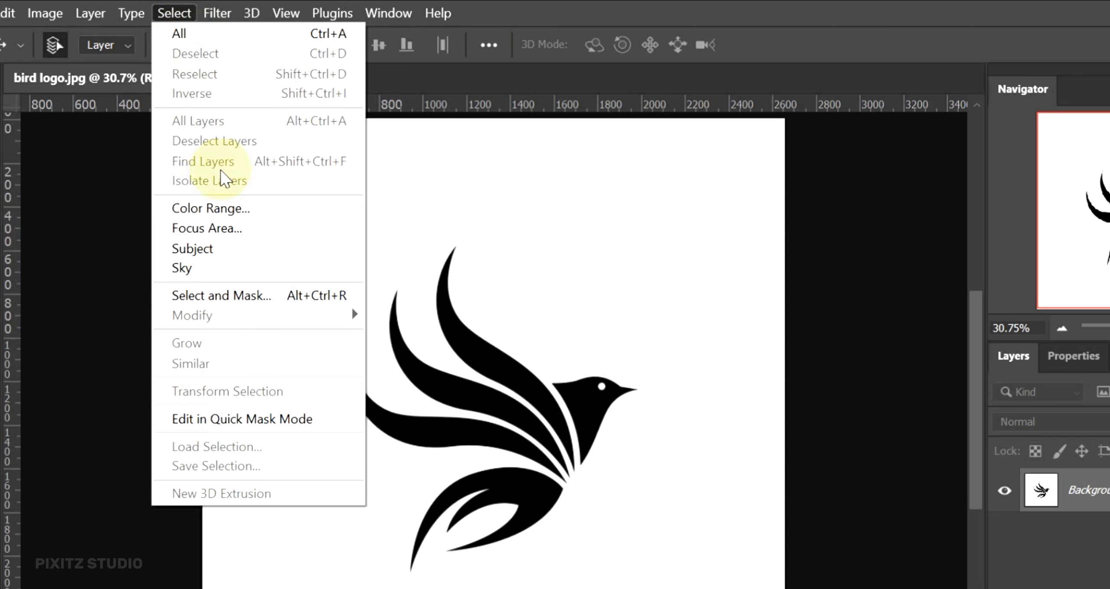
{"action": "left_click", "coordinate": [199, 208]}
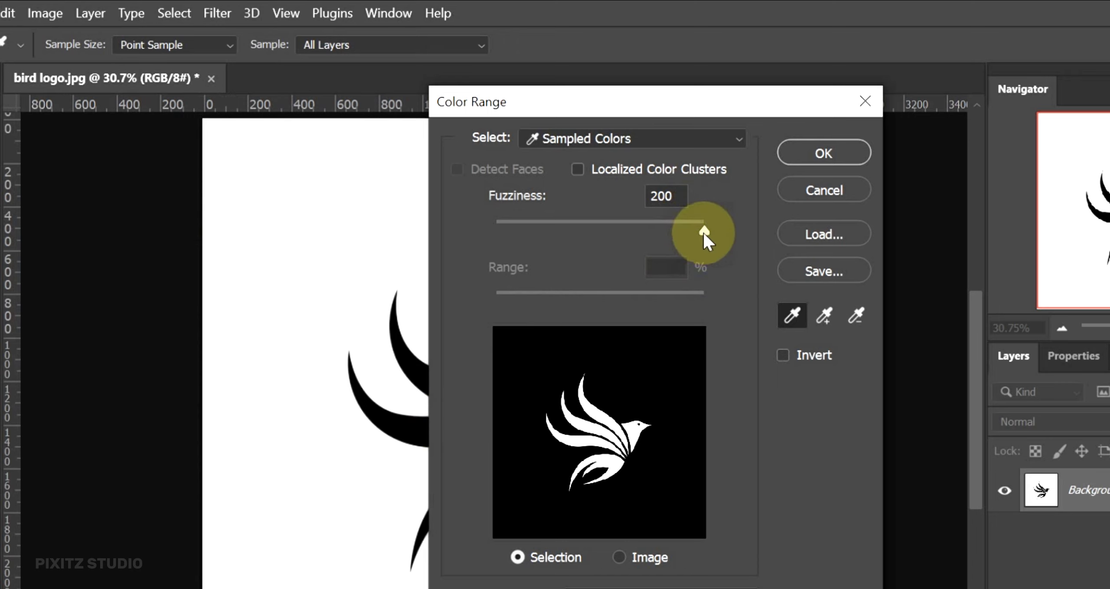
{"action": "mouse_move", "coordinate": [704, 234]}
{"action": "left_mouse_down"}
{"action": "mouse_move", "coordinate": [639, 232]}
{"action": "mouse_move", "coordinate": [711, 234]}
{"action": "left_mouse_up"}
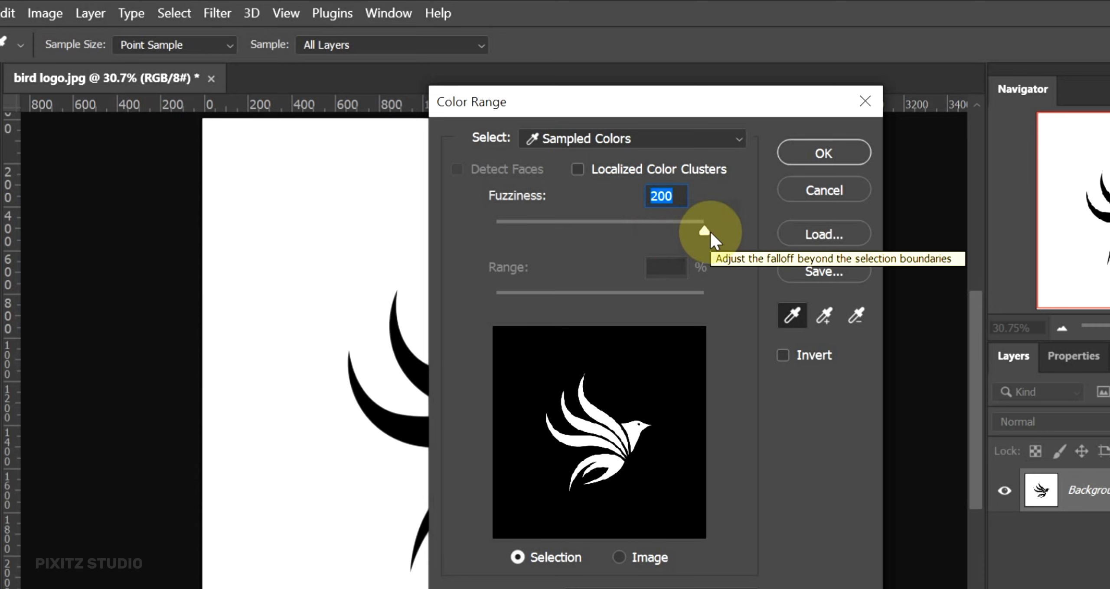
{"action": "left_click", "coordinate": [806, 151]}
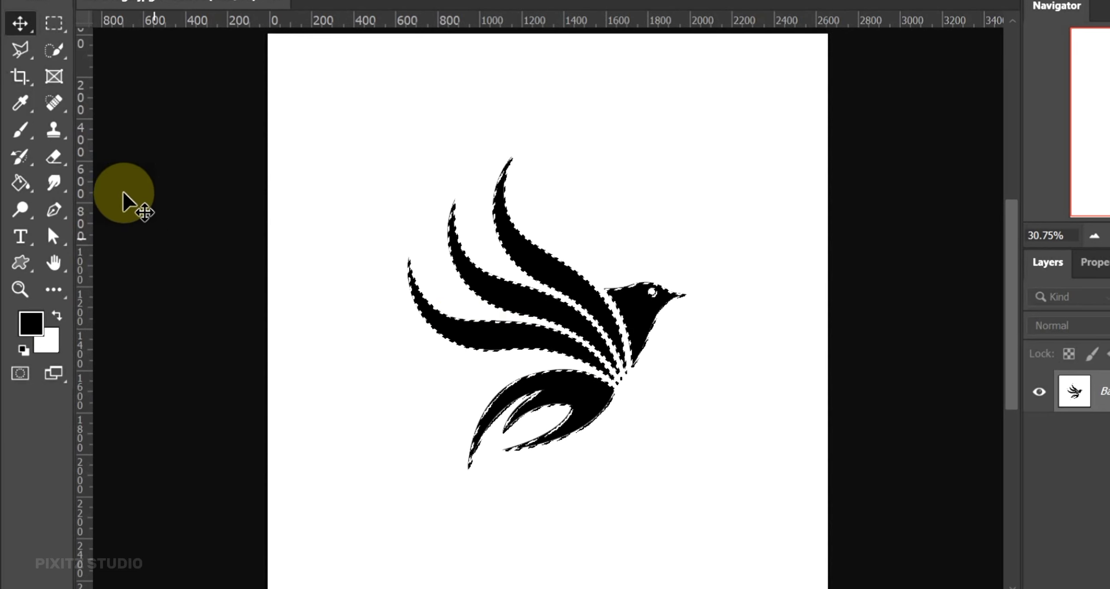
Convert the bird selection into a work path with a tolerance of 1.0 pixels.
{"action": "left_click", "coordinate": [20, 50]}
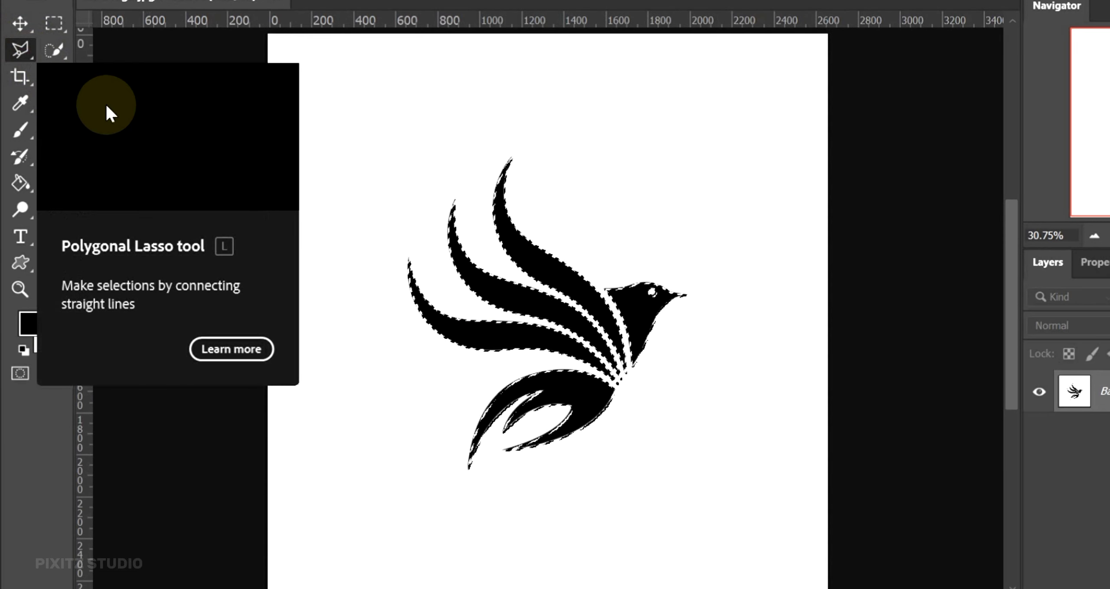
{"action": "right_click", "coordinate": [586, 301]}
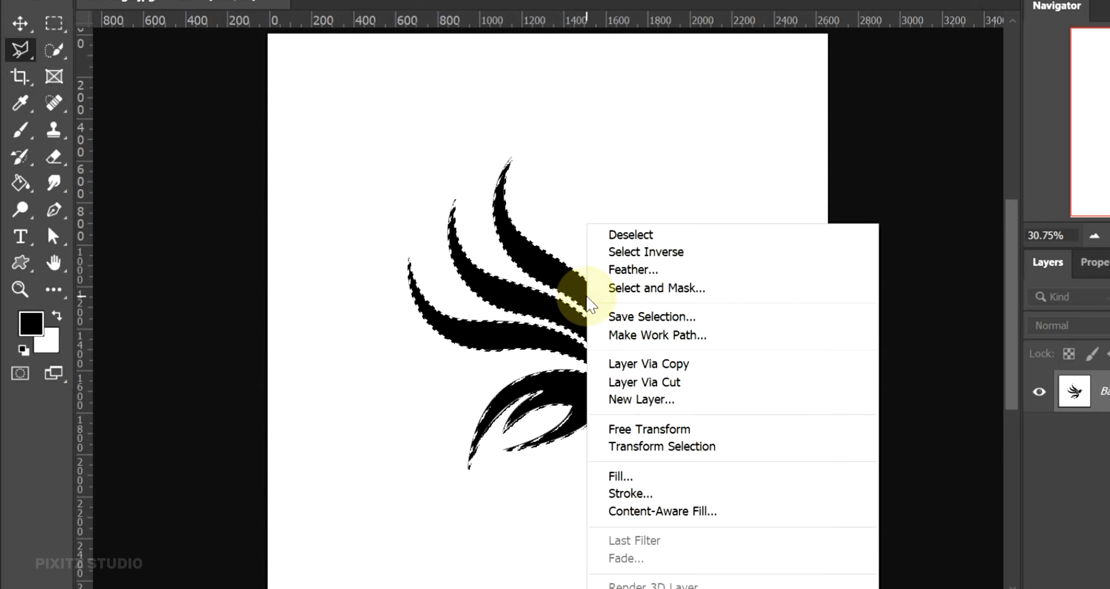
{"action": "left_click", "coordinate": [681, 336]}
{"action": "left_click", "coordinate": [640, 153]}
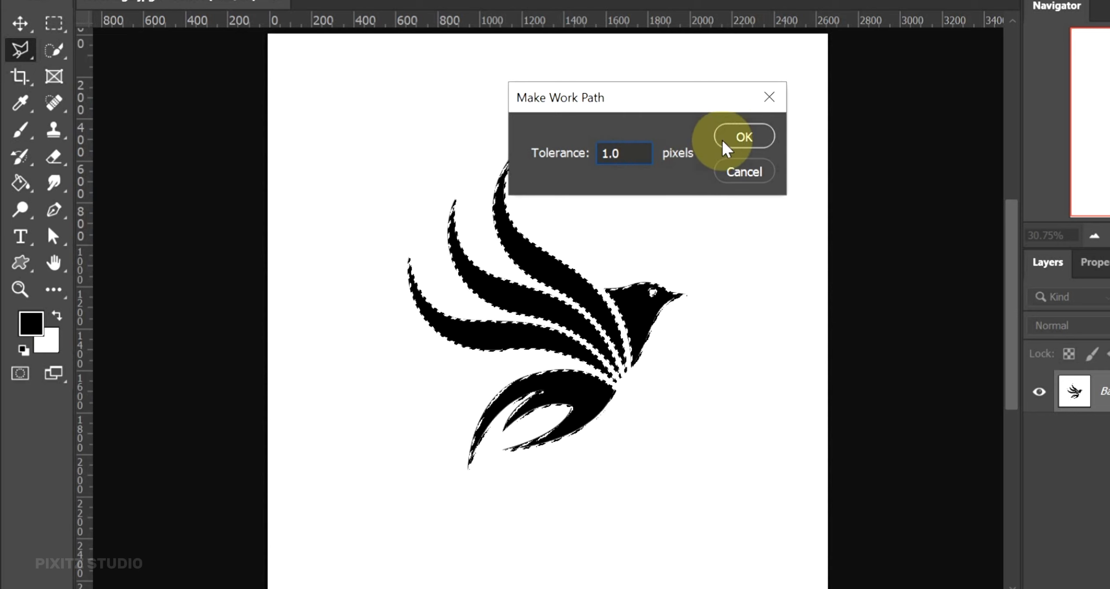
{"action": "left_click", "coordinate": [742, 137]}
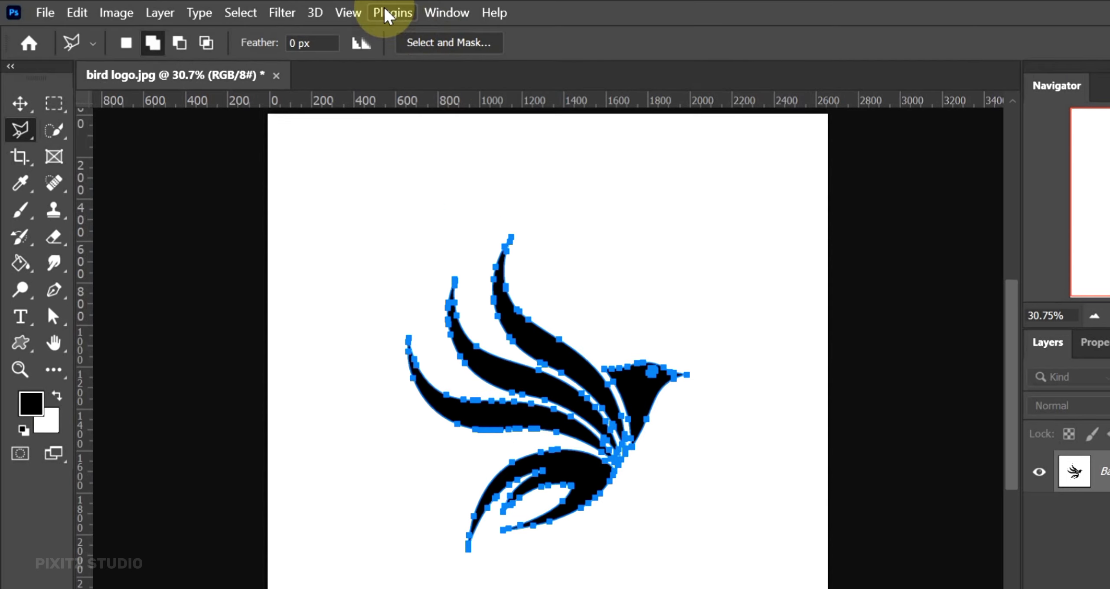
Select the bird's work path and add a Solid Color fill layer from it in blue 3000ff.
{"action": "left_click", "coordinate": [440, 15]}
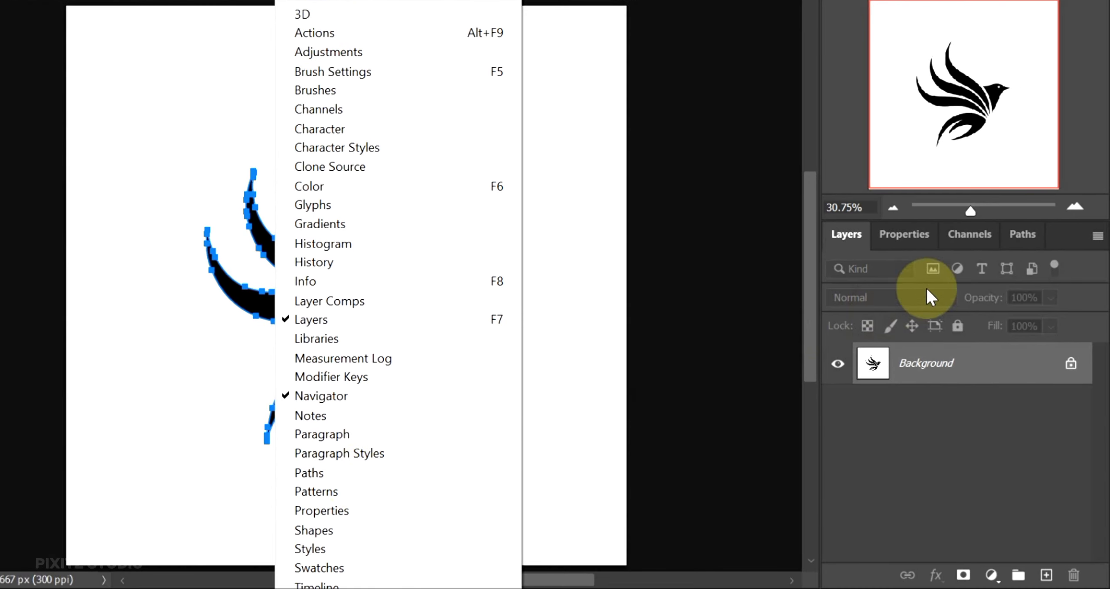
{"action": "left_click", "coordinate": [1016, 240]}
{"action": "left_click", "coordinate": [917, 277]}
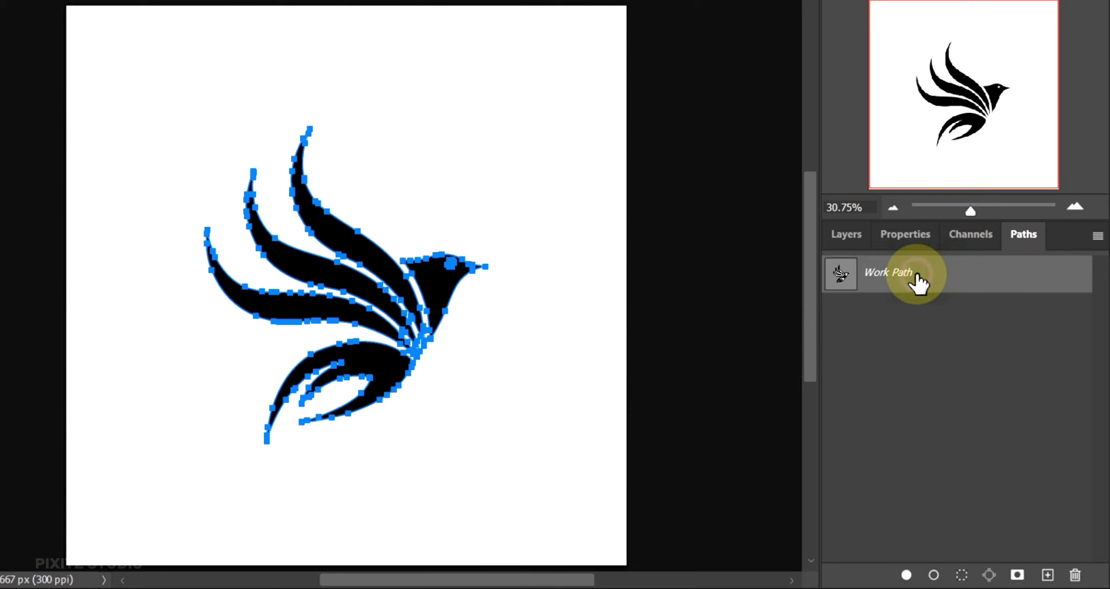
{"action": "left_click", "coordinate": [850, 235]}
{"action": "left_click", "coordinate": [991, 576]}
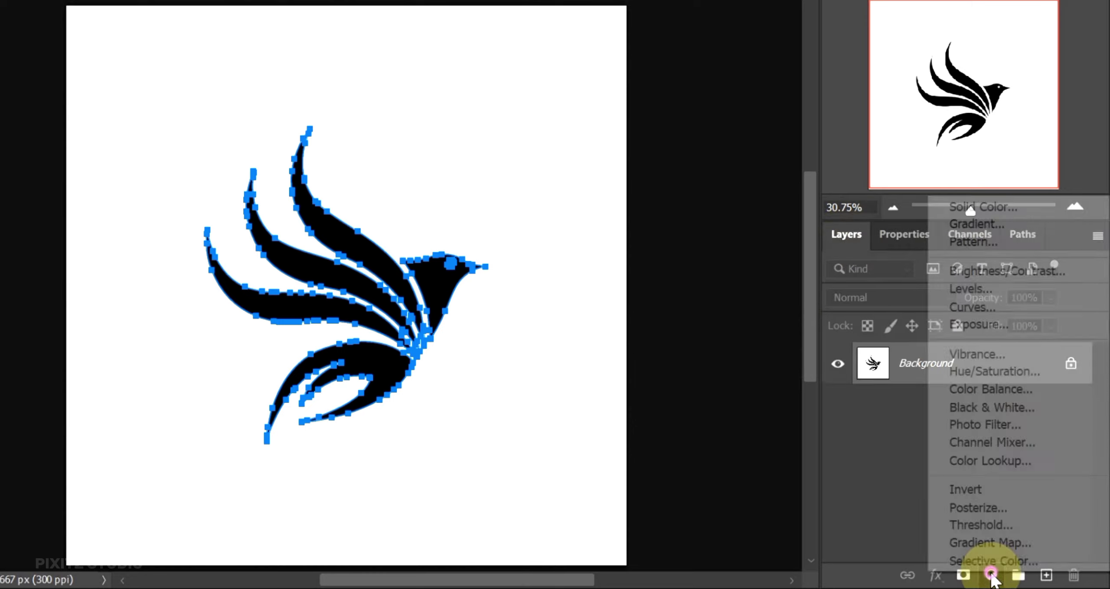
{"action": "left_click", "coordinate": [958, 208]}
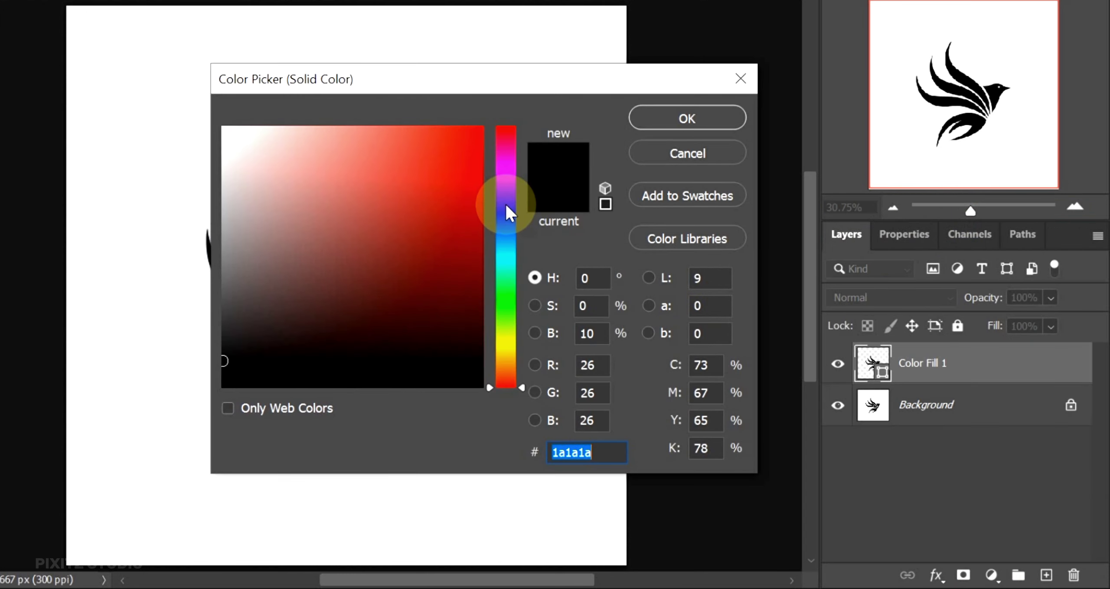
{"action": "left_click", "coordinate": [507, 206]}
{"action": "left_click_drag", "start_coordinate": [463, 124], "coordinate": [518, 111]}
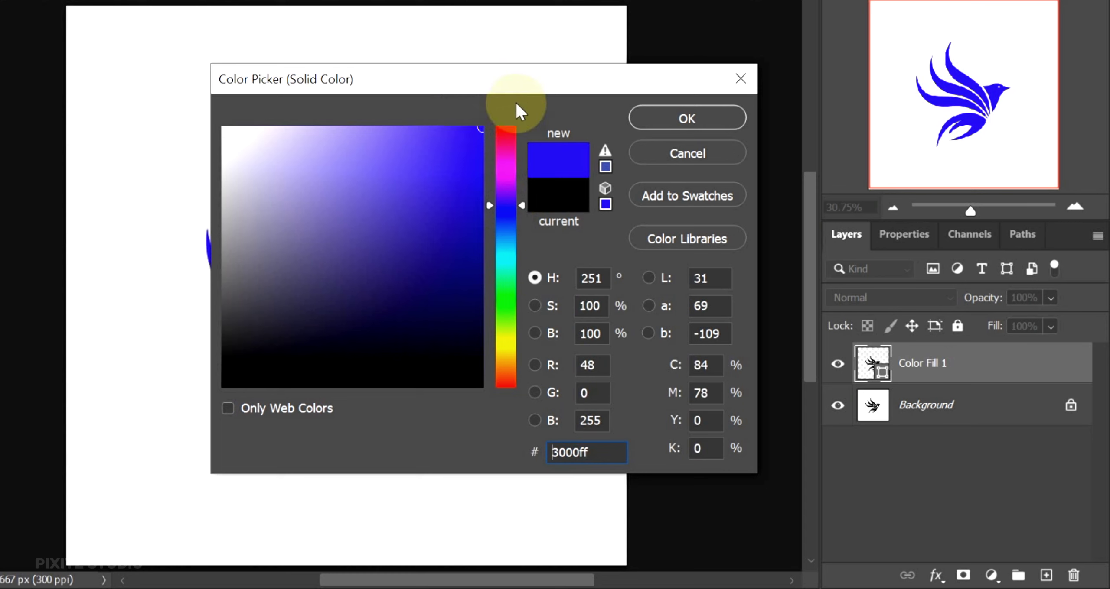
{"action": "left_click", "coordinate": [694, 114]}
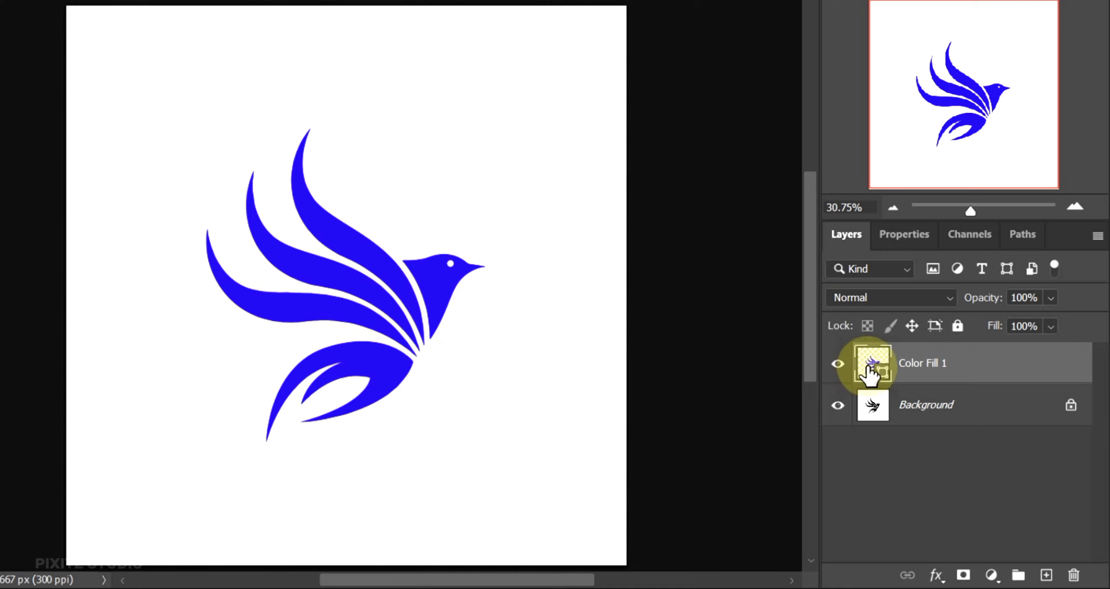
Change the bird fill layer's color to light cyan 64ecea.
{"action": "double_click", "coordinate": [872, 373]}
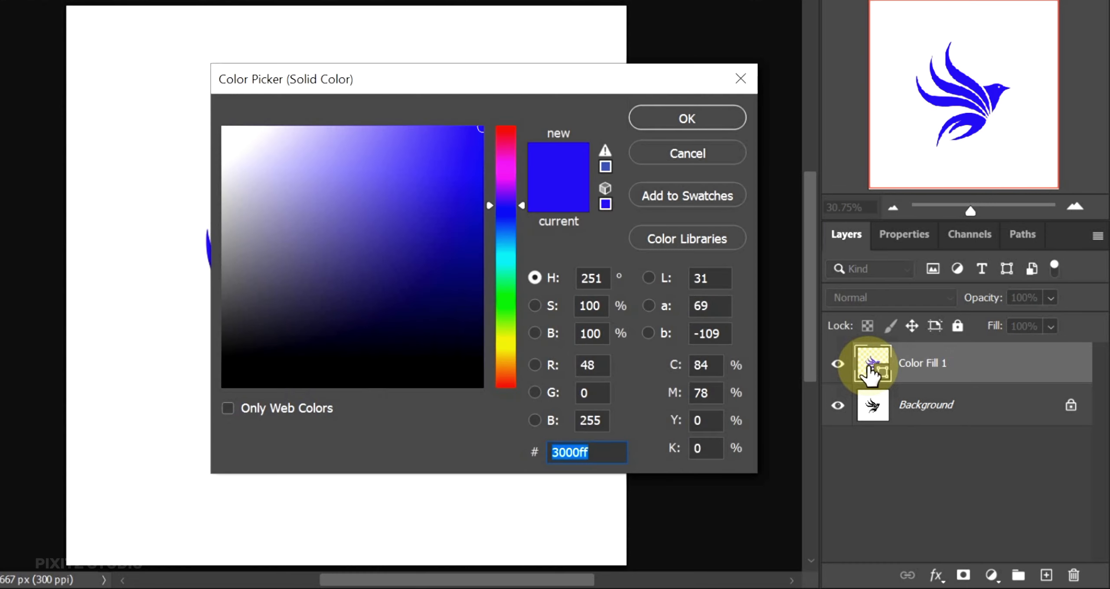
{"action": "left_click", "coordinate": [505, 258]}
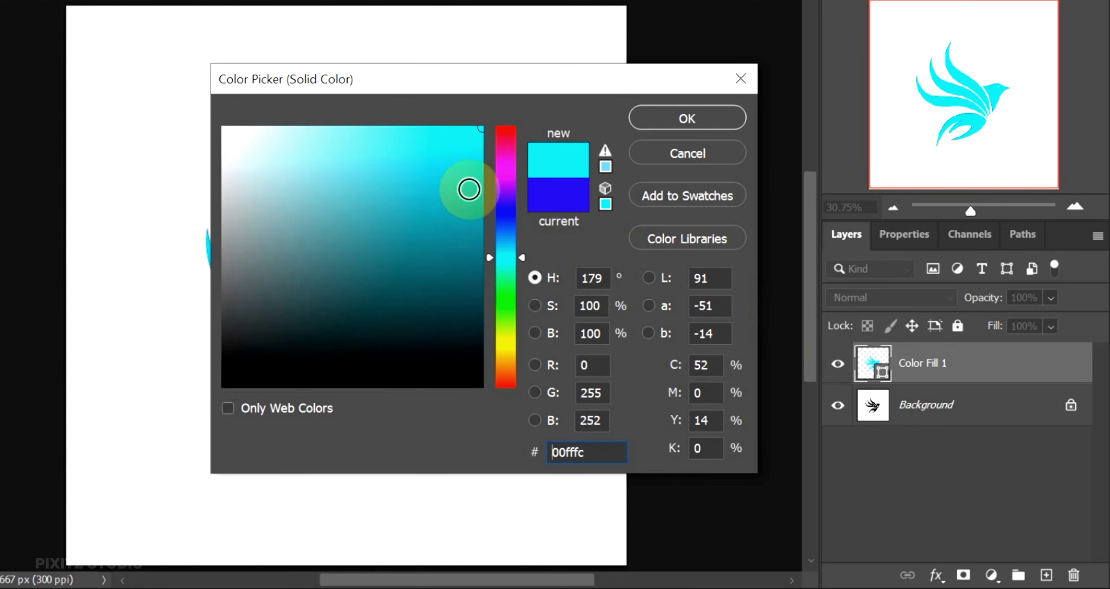
{"action": "left_click", "coordinate": [461, 153]}
{"action": "left_click", "coordinate": [372, 146]}
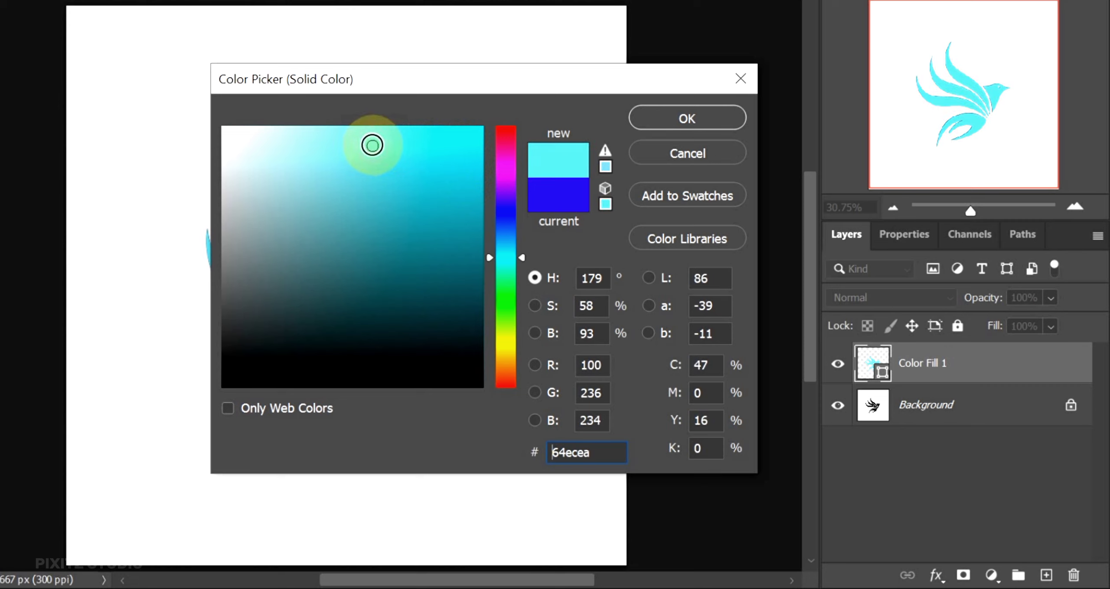
{"action": "left_click", "coordinate": [650, 116]}
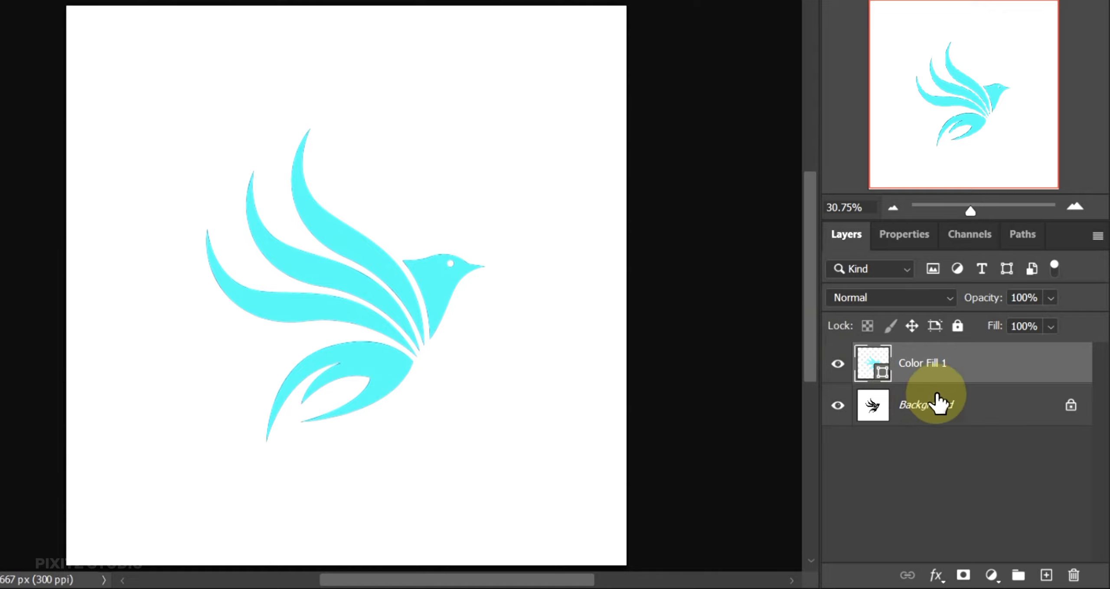
Add a black 000000 Solid Color fill layer and place it beneath the cyan bird layer.
{"action": "left_click", "coordinate": [991, 577]}
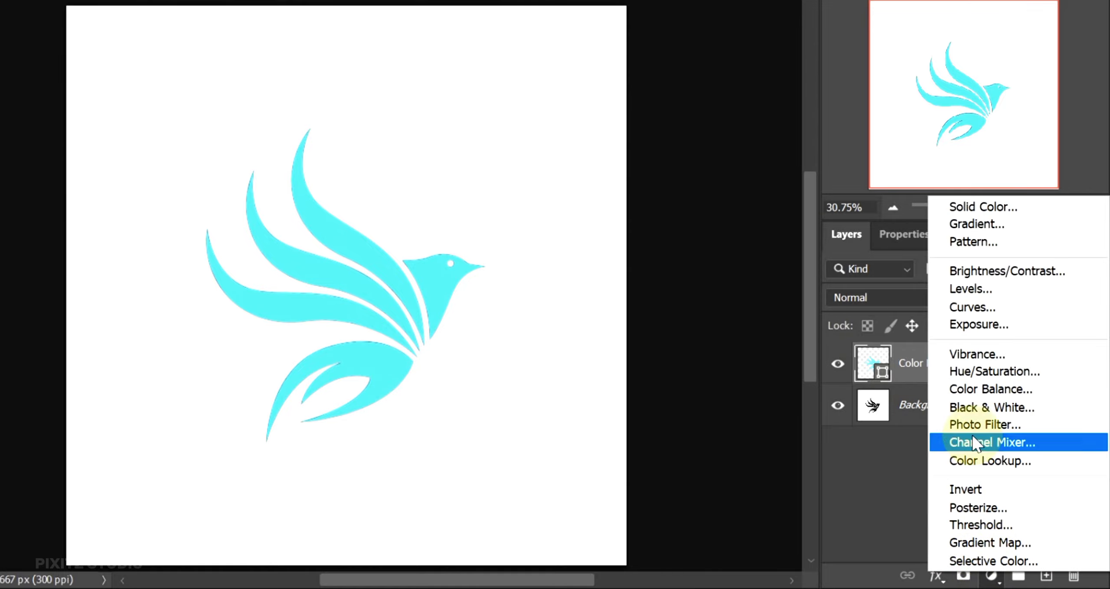
{"action": "left_click", "coordinate": [998, 212]}
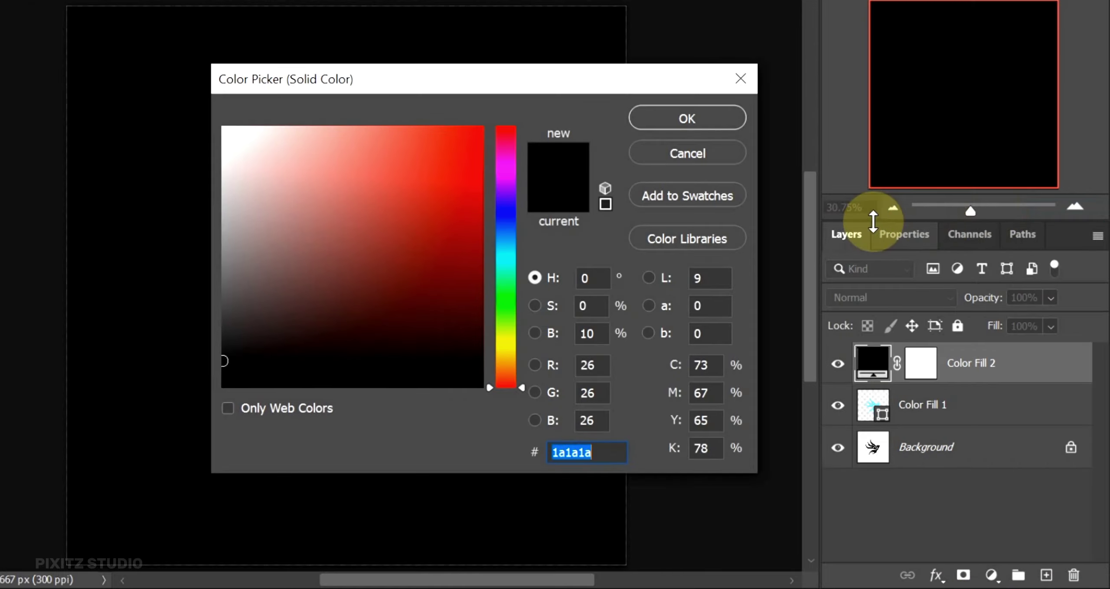
{"action": "left_click_drag", "start_coordinate": [343, 303], "coordinate": [204, 396]}
{"action": "left_click", "coordinate": [682, 117]}
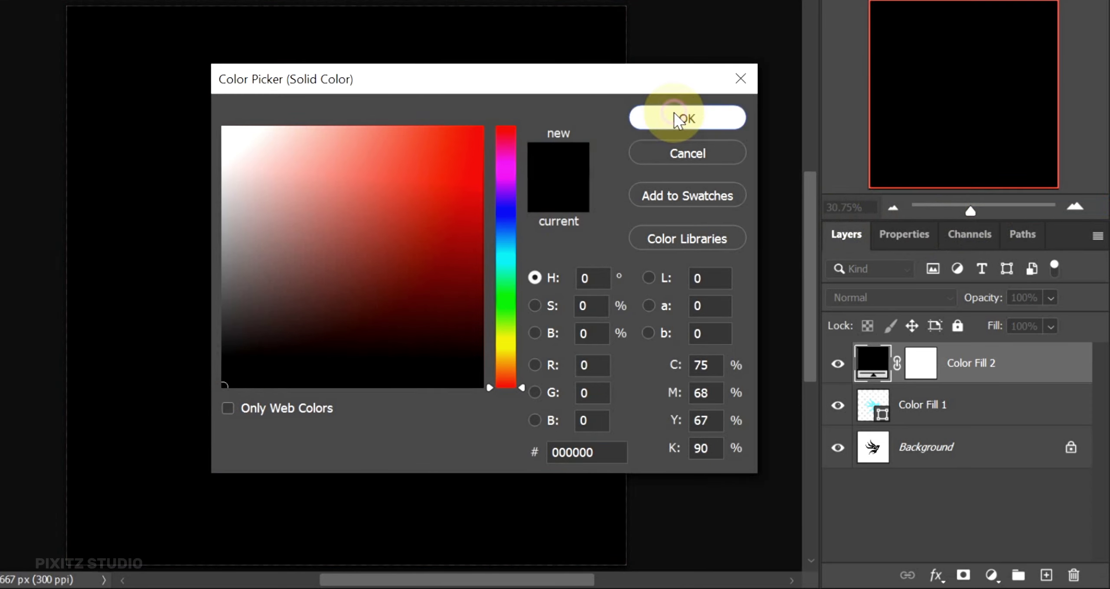
{"action": "left_click_drag", "start_coordinate": [947, 385], "coordinate": [977, 429]}
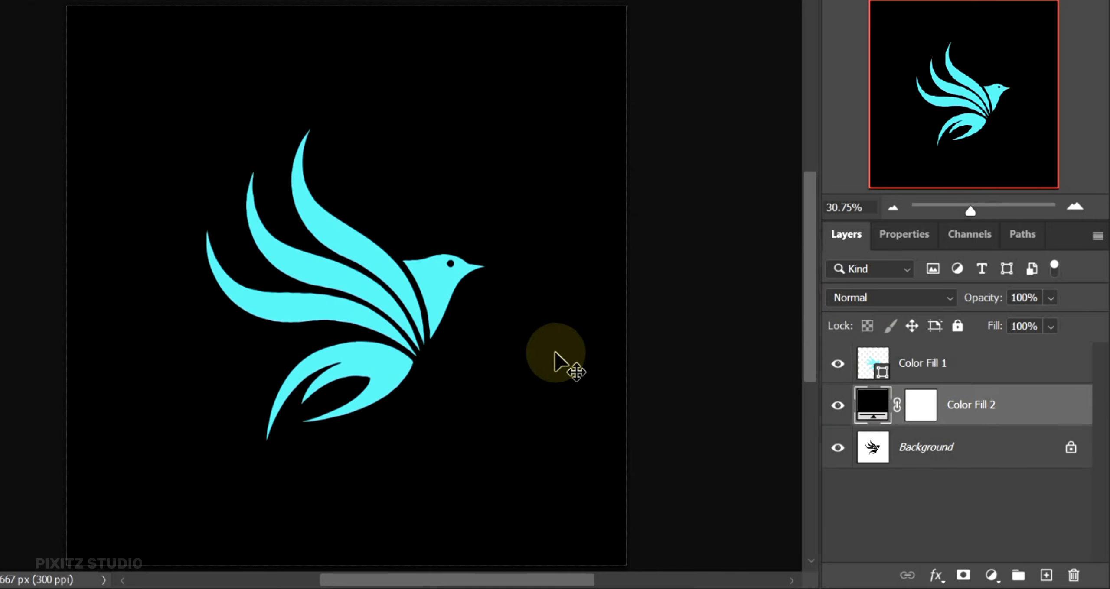
Scale up the cyan bird shape layer proportionally towards the canvas's right side with Free Transform.
{"action": "left_click", "coordinate": [404, 348]}
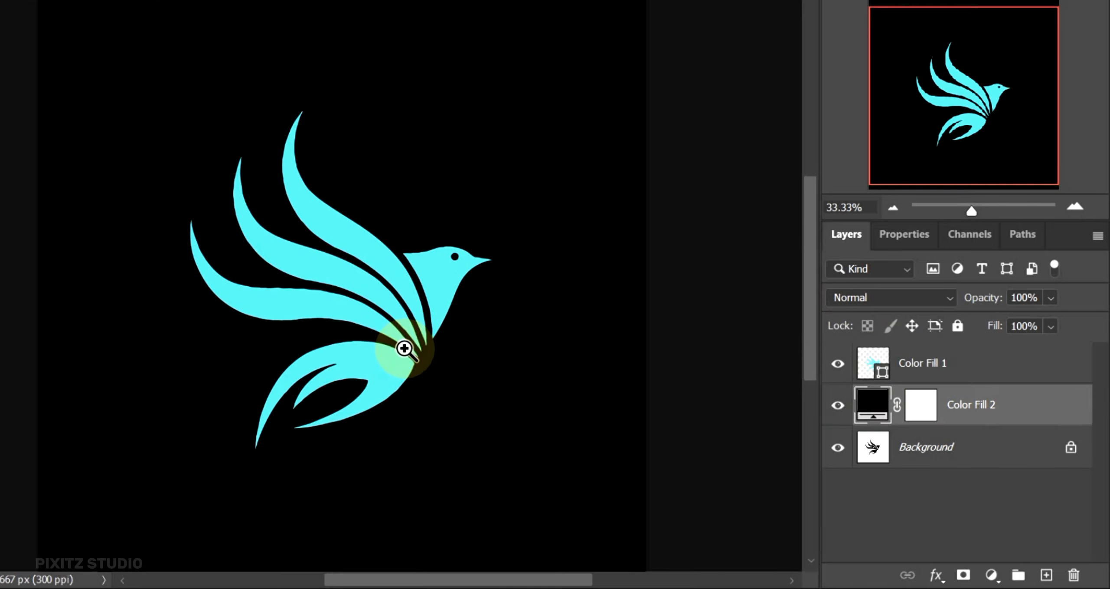
{"action": "left_click", "coordinate": [349, 350]}
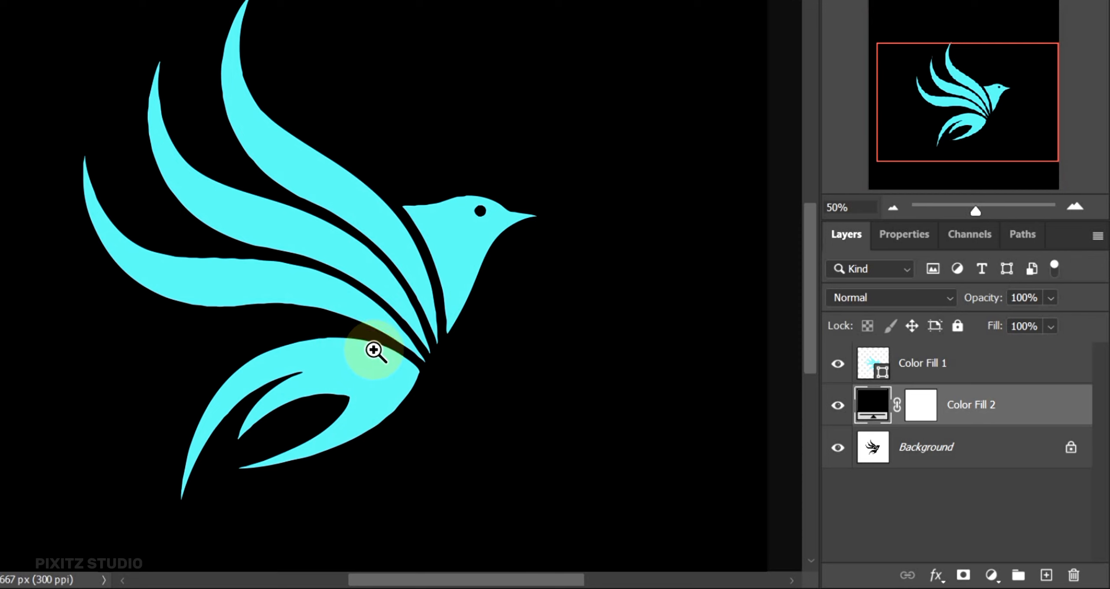
{"action": "left_click", "coordinate": [905, 375]}
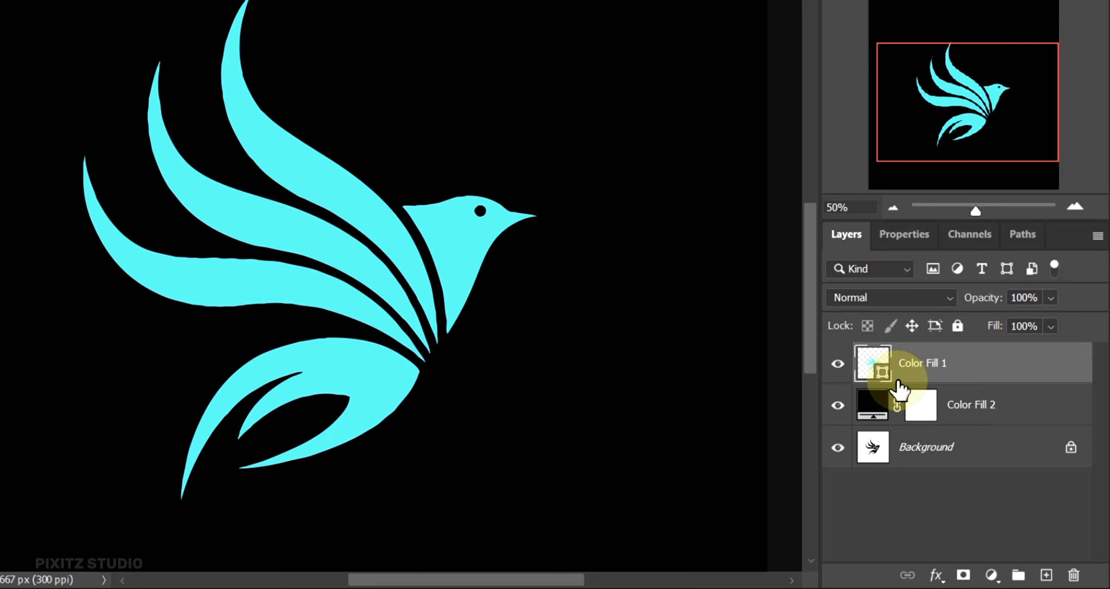
{"action": "key", "text": "ctrl+t"}
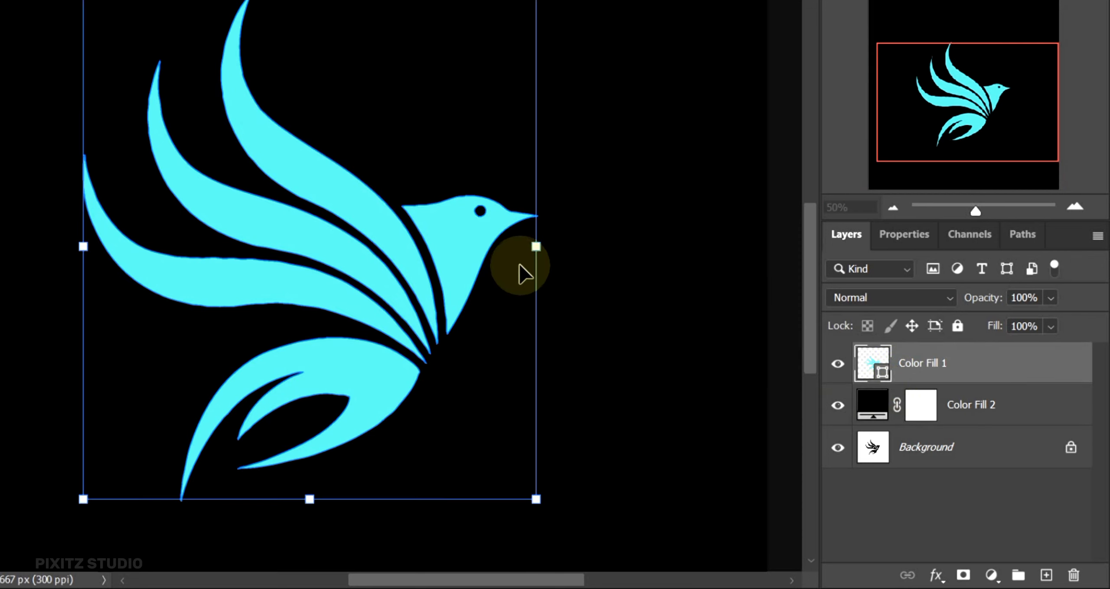
{"action": "left_click_drag", "start_coordinate": [534, 247], "coordinate": [666, 263]}
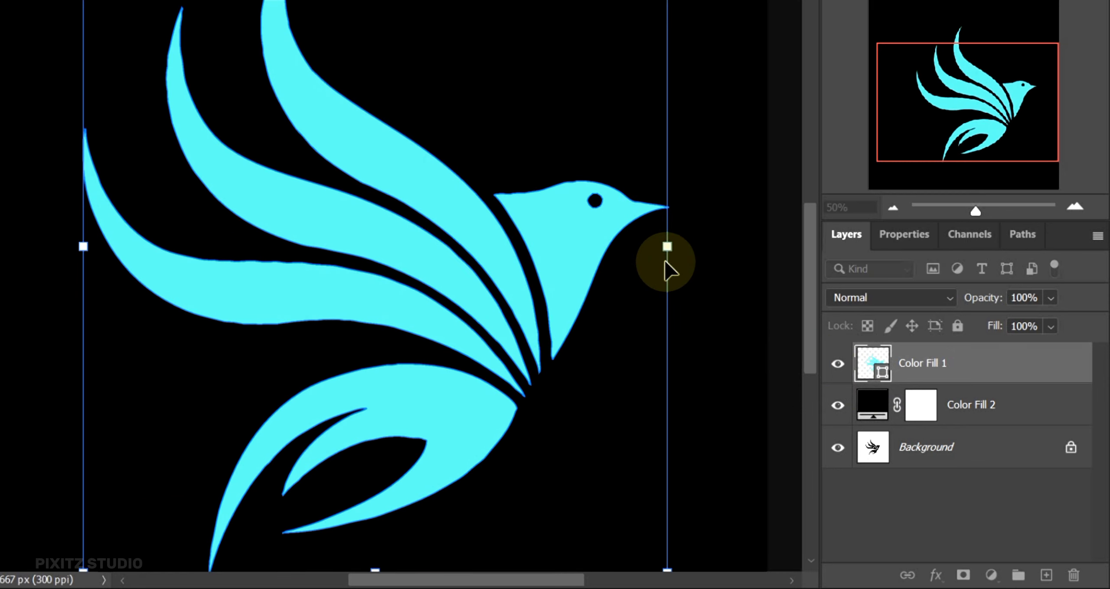
{"action": "key", "text": "Return"}
{"action": "key", "text": "z"}
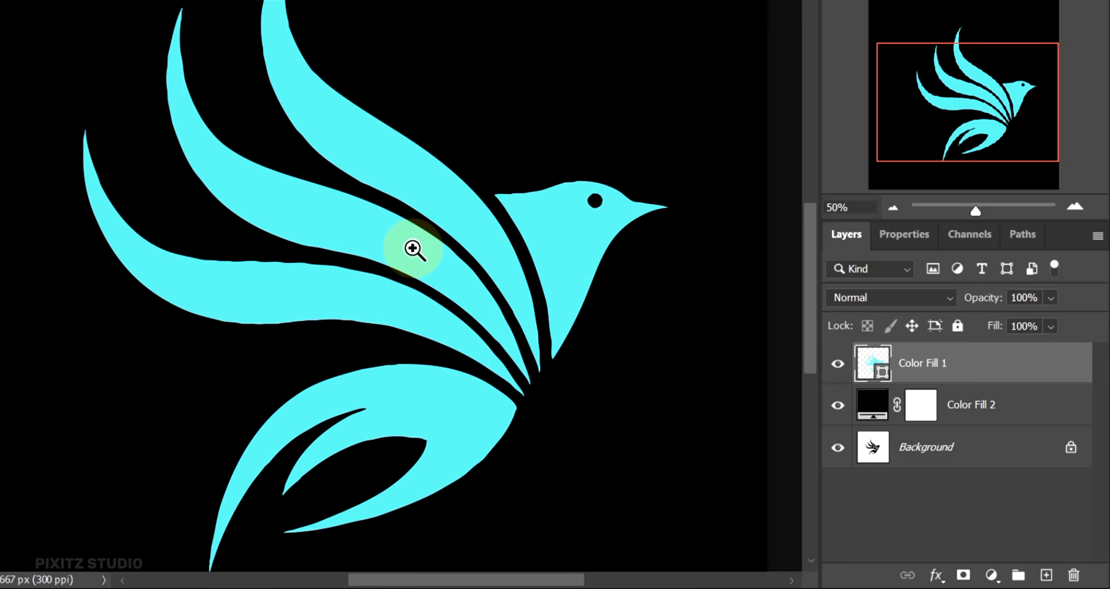
{"action": "left_click", "coordinate": [453, 223]}
{"action": "left_click", "coordinate": [587, 133]}
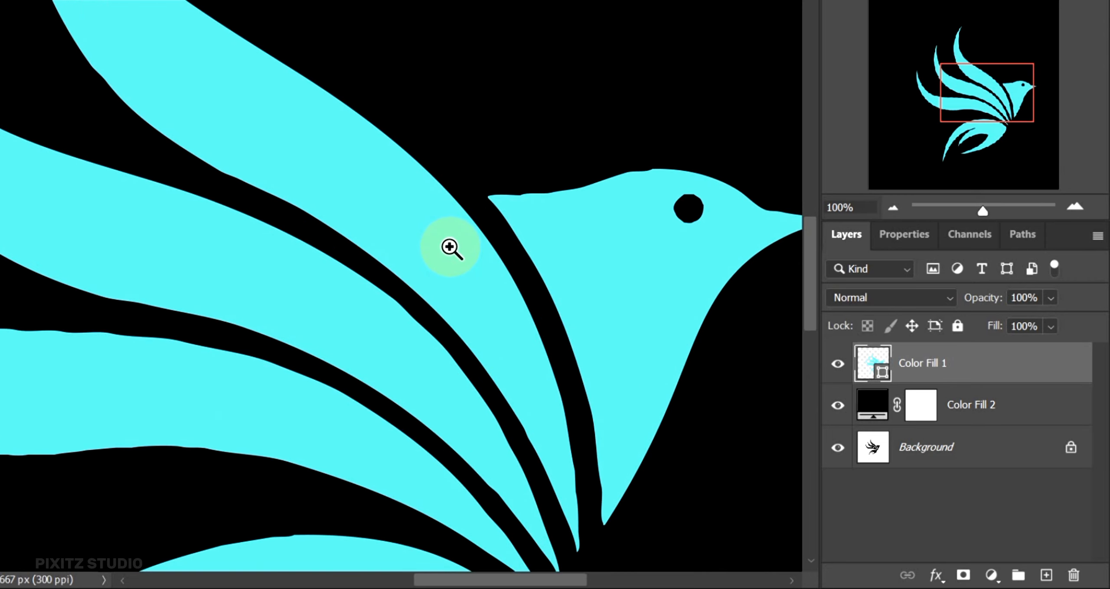
{"action": "key", "text": "ctrl+0"}
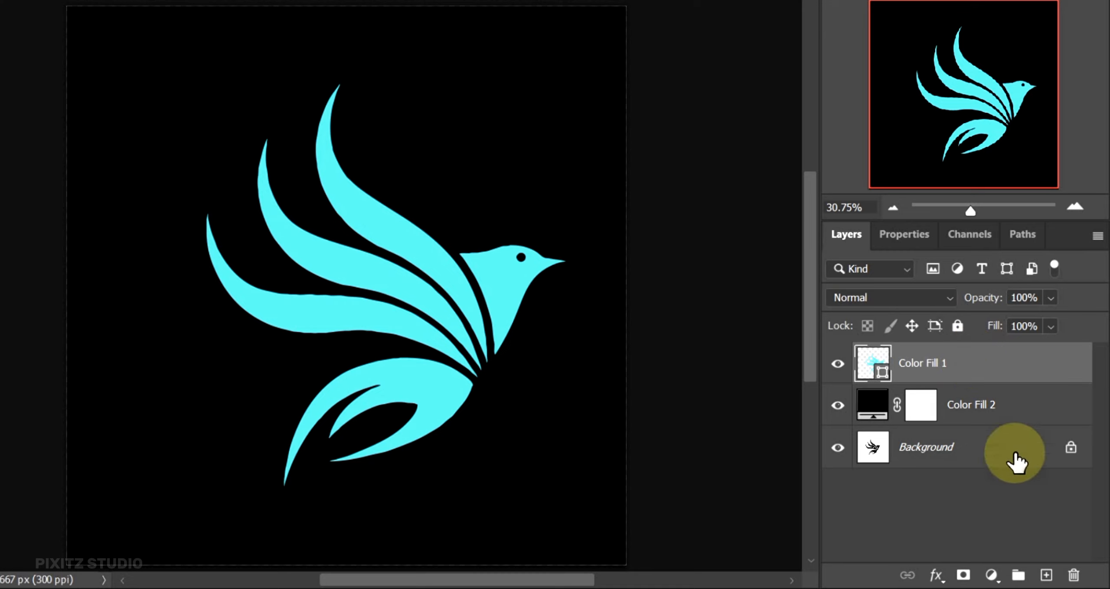
Delete the cyan bird layer and define the bird's work path as a custom shape named Bird.
{"action": "left_click", "coordinate": [1072, 576]}
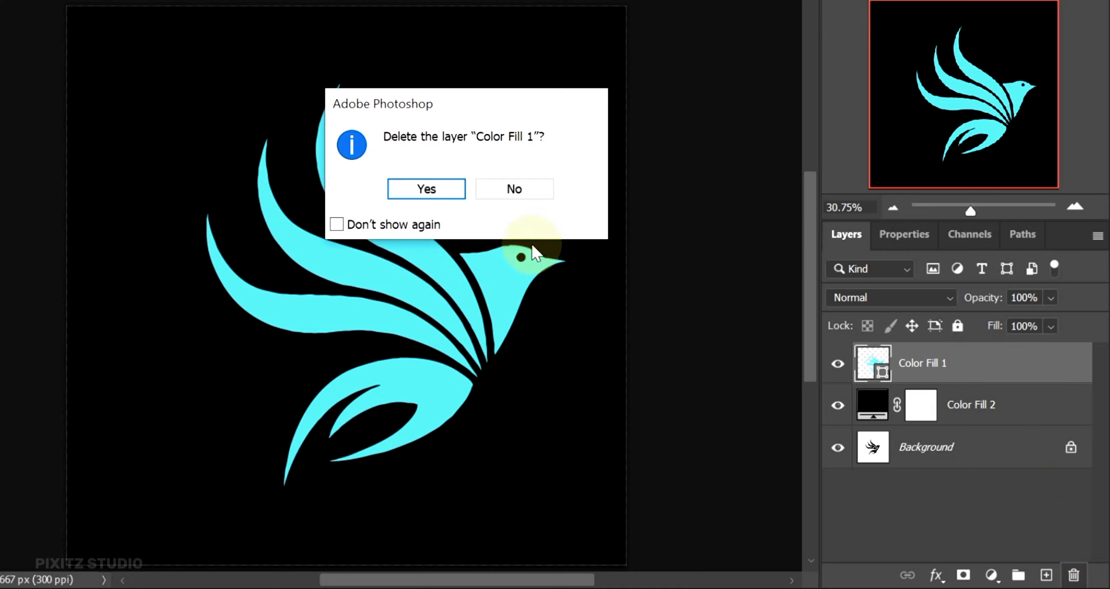
{"action": "left_click", "coordinate": [431, 189]}
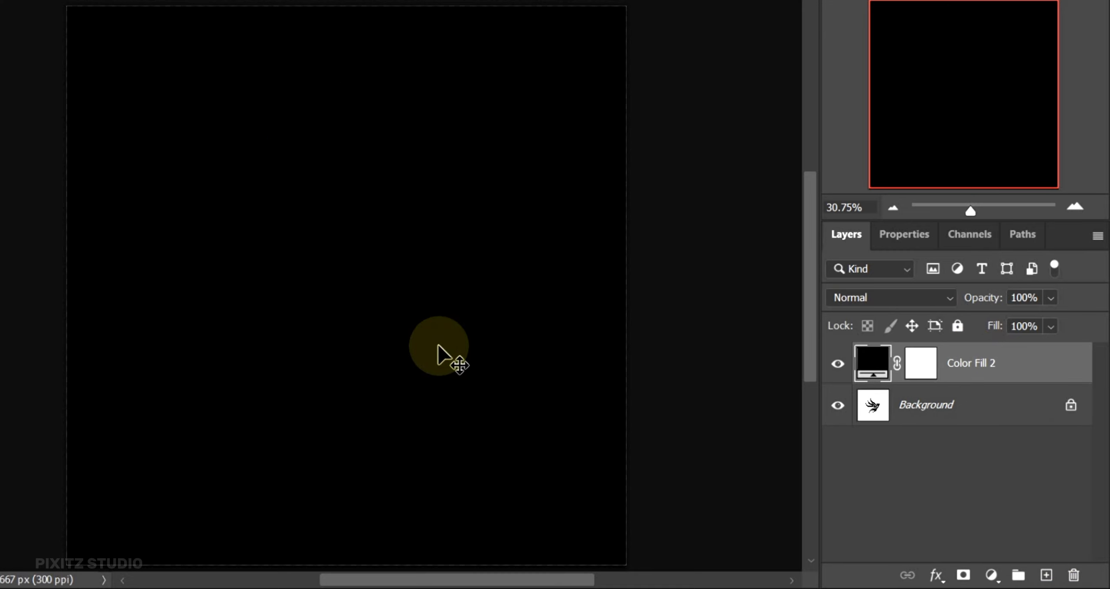
{"action": "left_click", "coordinate": [1019, 235]}
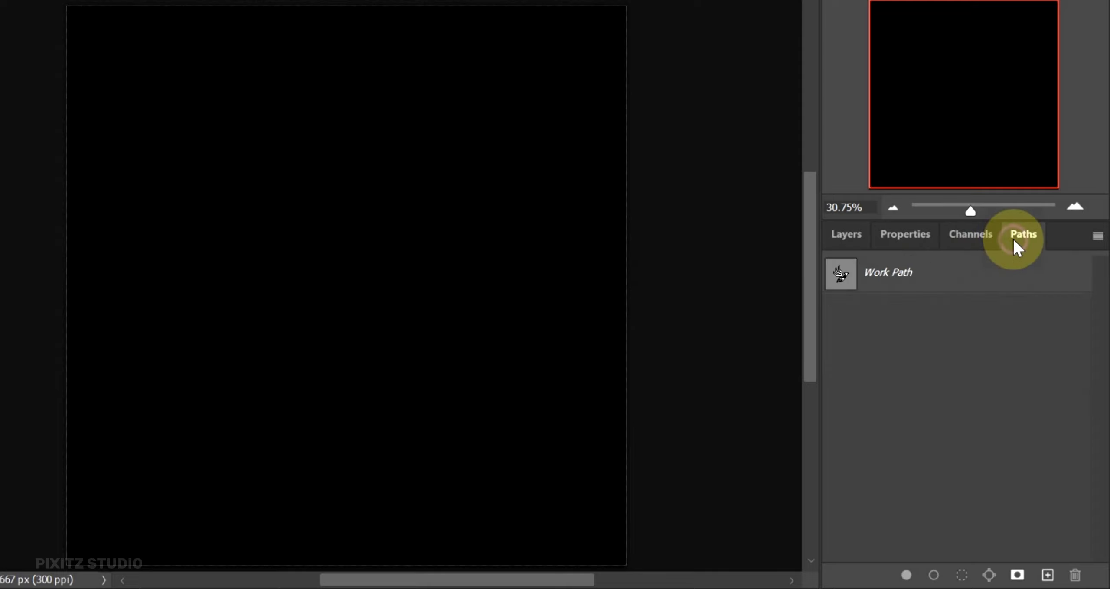
{"action": "left_click", "coordinate": [856, 289]}
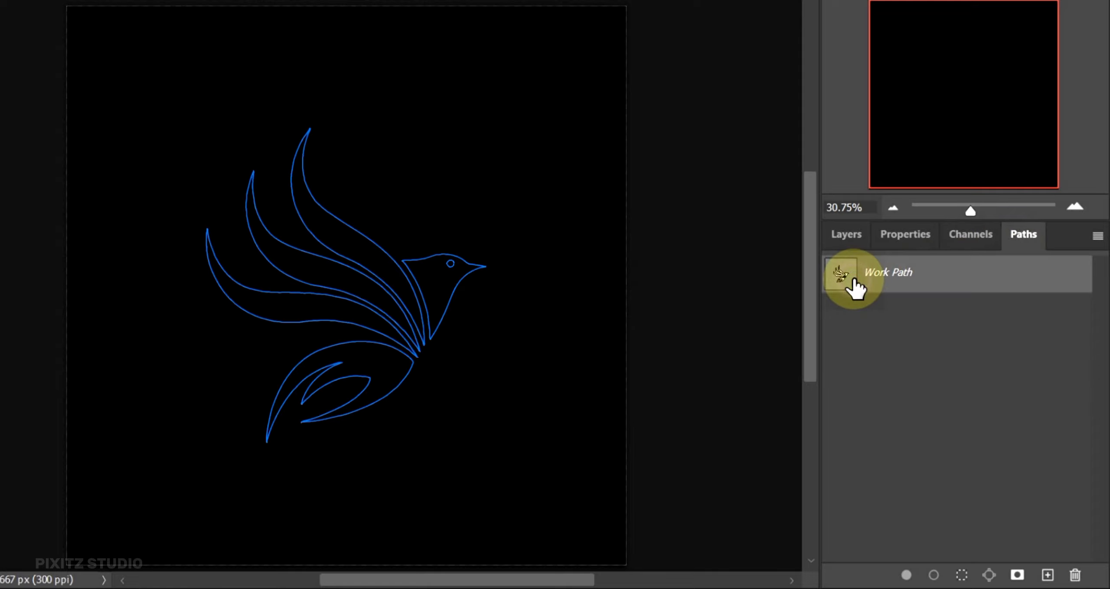
{"action": "left_click", "coordinate": [845, 236]}
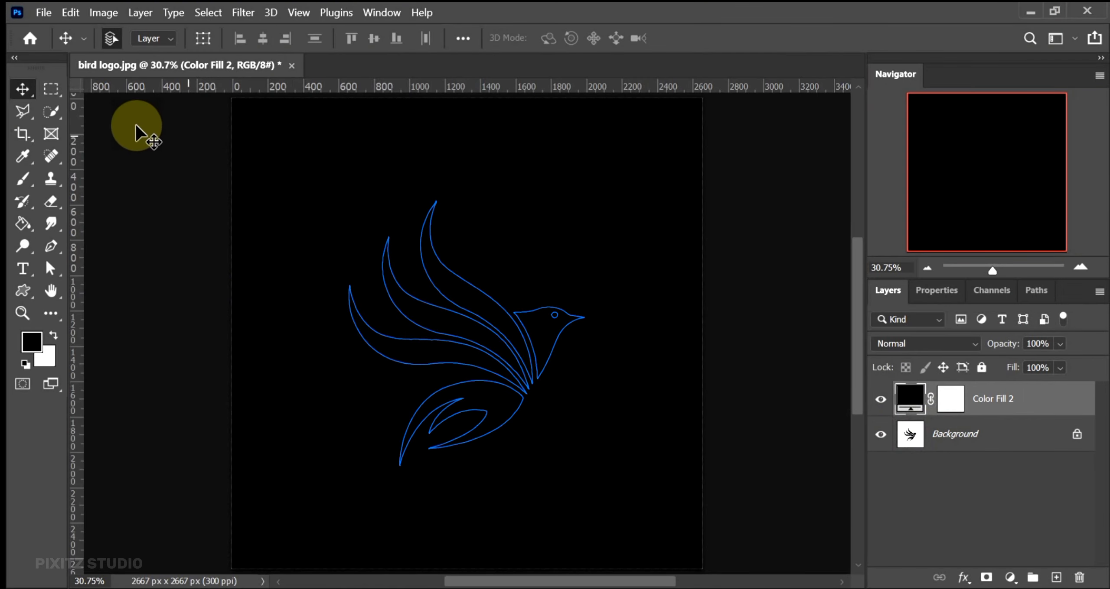
{"action": "left_click", "coordinate": [72, 13]}
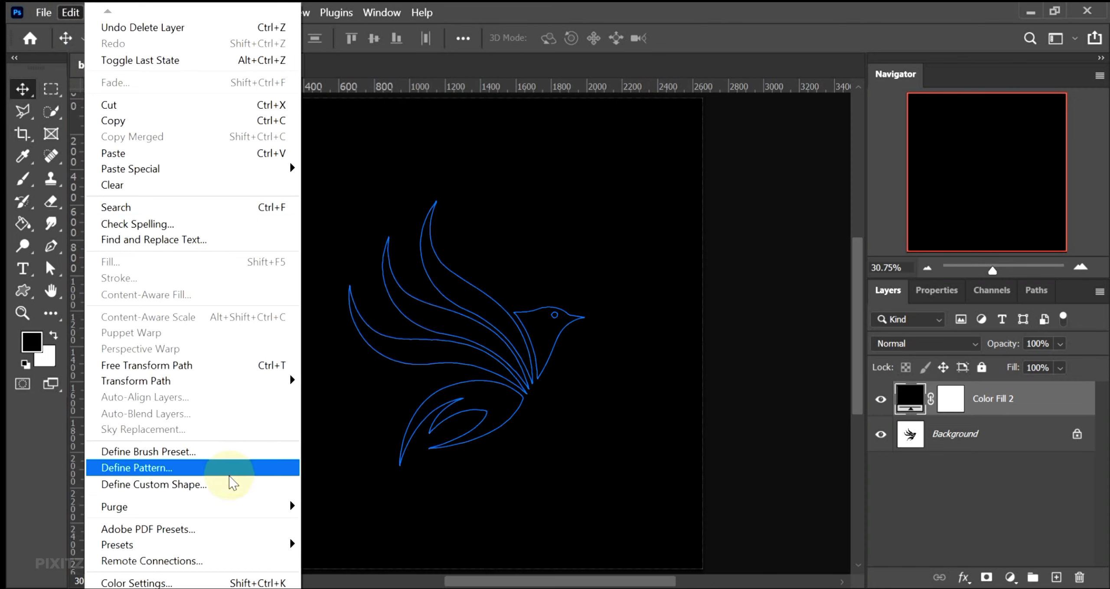
{"action": "left_click", "coordinate": [230, 485]}
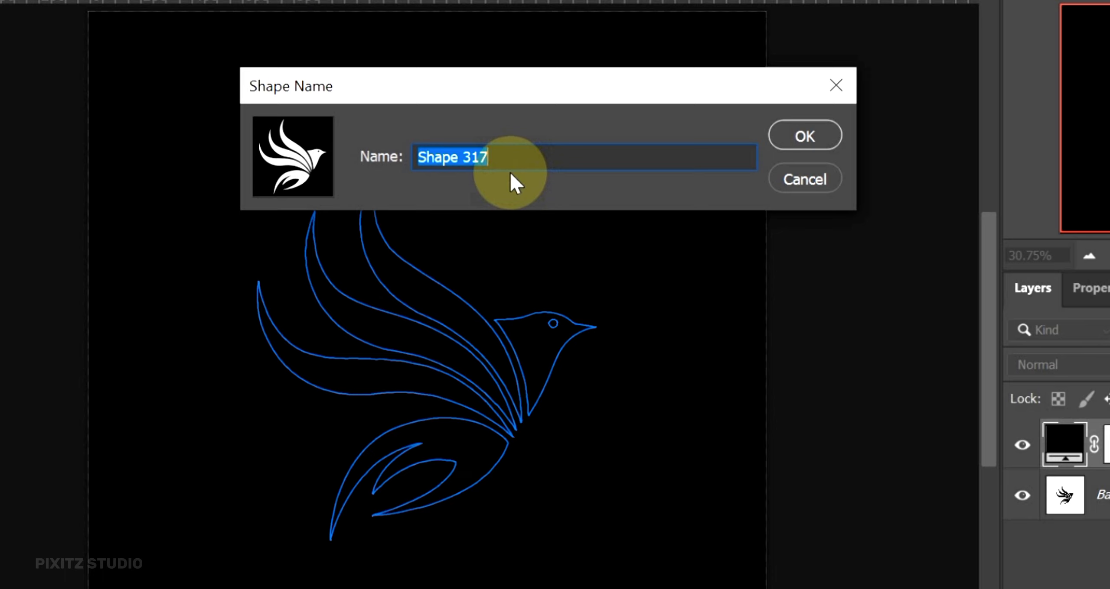
{"action": "type", "text": "Bird"}
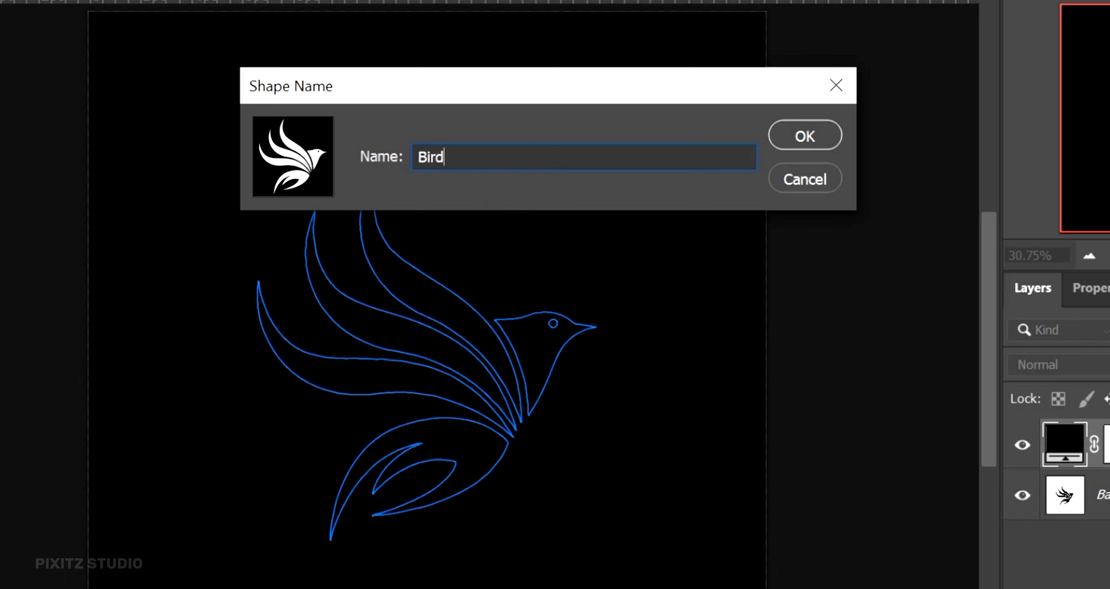
{"action": "left_click", "coordinate": [805, 136]}
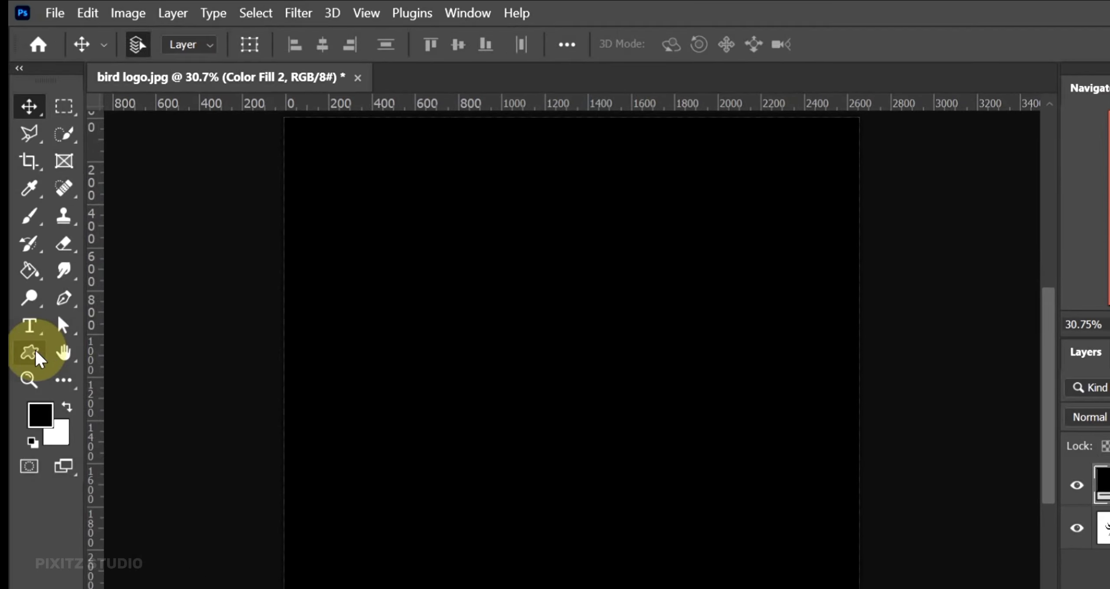
Draw the saved Bird custom shape about 1273 by 1427 px on the black canvas, and undo a second, smaller trial copy.
{"action": "left_click", "coordinate": [39, 359]}
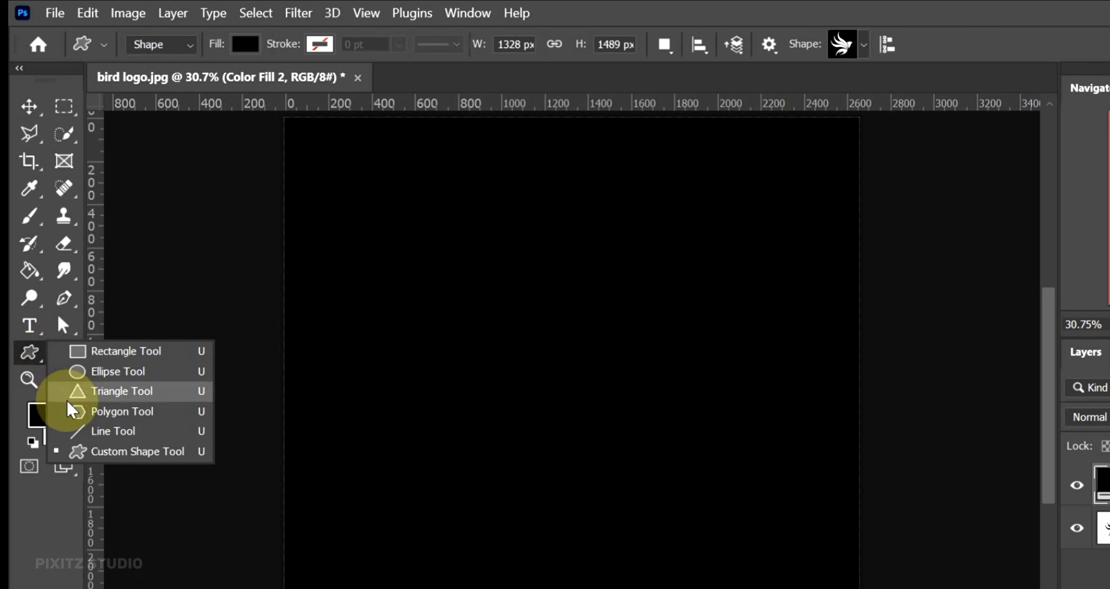
{"action": "left_click", "coordinate": [140, 453]}
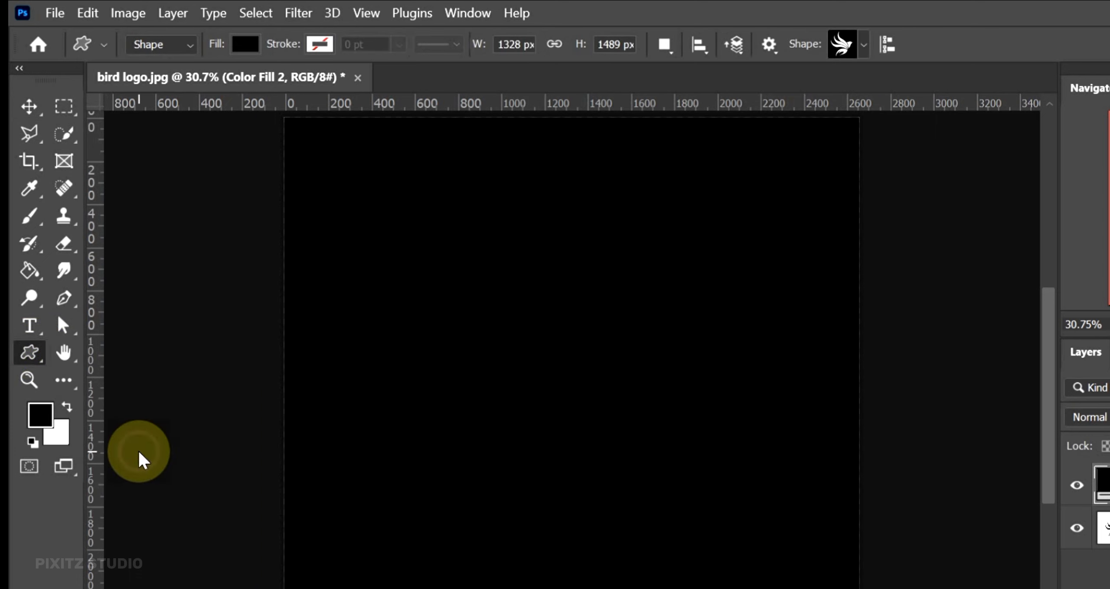
{"action": "left_click", "coordinate": [873, 42]}
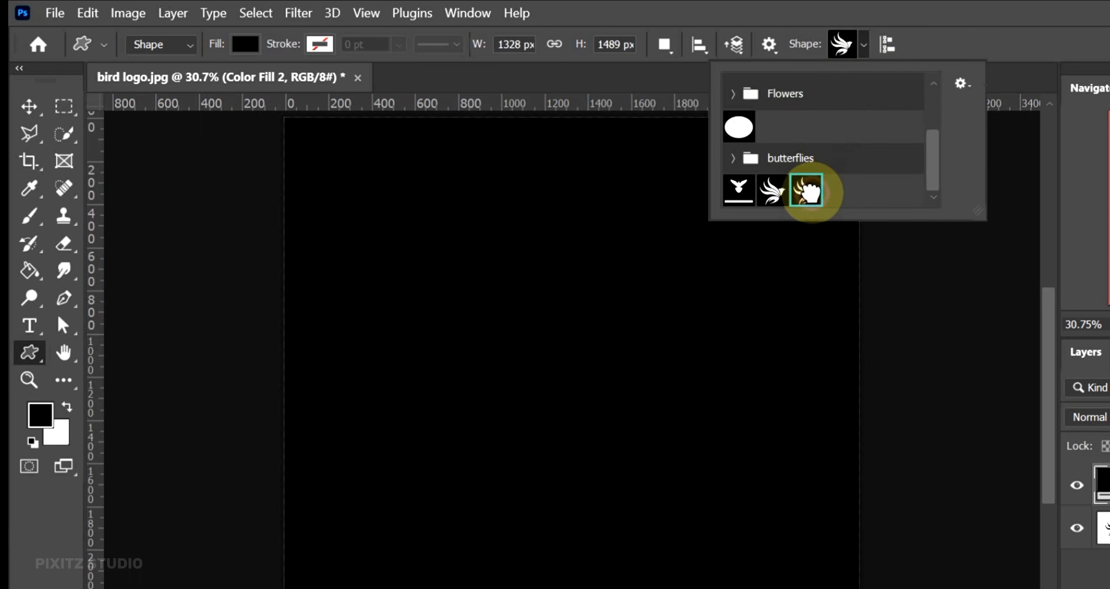
{"action": "left_click", "coordinate": [807, 191]}
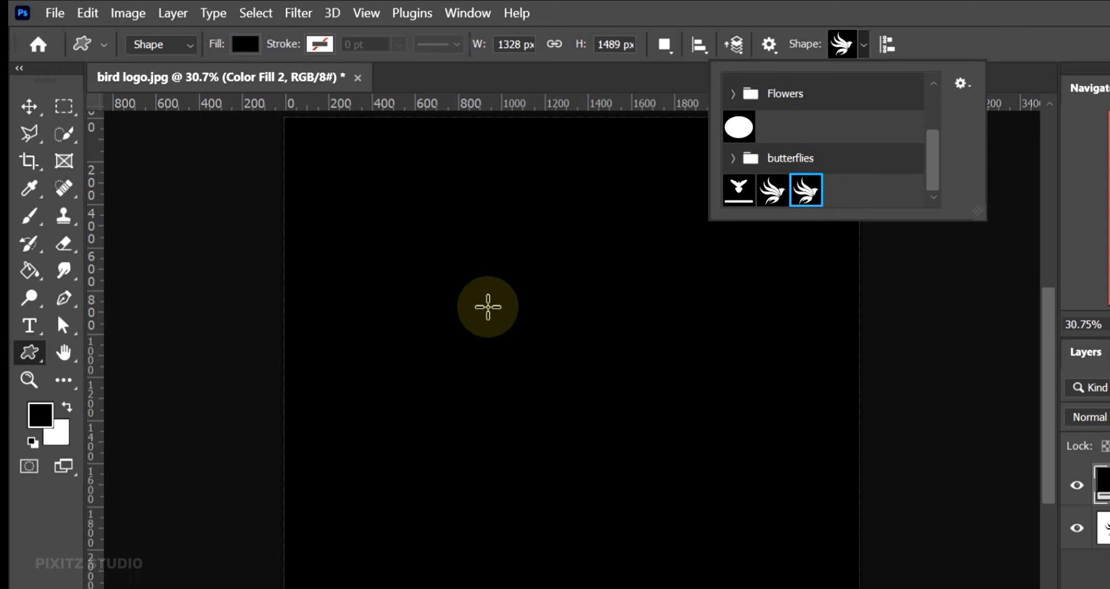
{"action": "left_click_drag", "start_coordinate": [454, 307], "coordinate": [727, 588]}
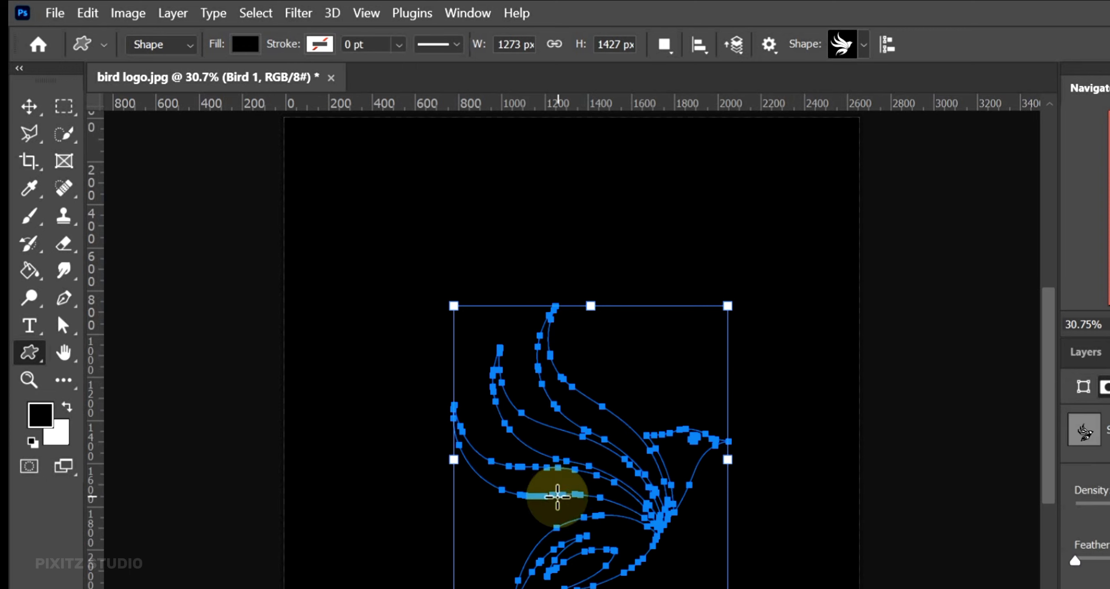
{"action": "mouse_move", "coordinate": [420, 362]}
{"action": "left_mouse_down"}
{"action": "mouse_move", "coordinate": [293, 208]}
{"action": "mouse_move", "coordinate": [307, 235]}
{"action": "left_mouse_up"}
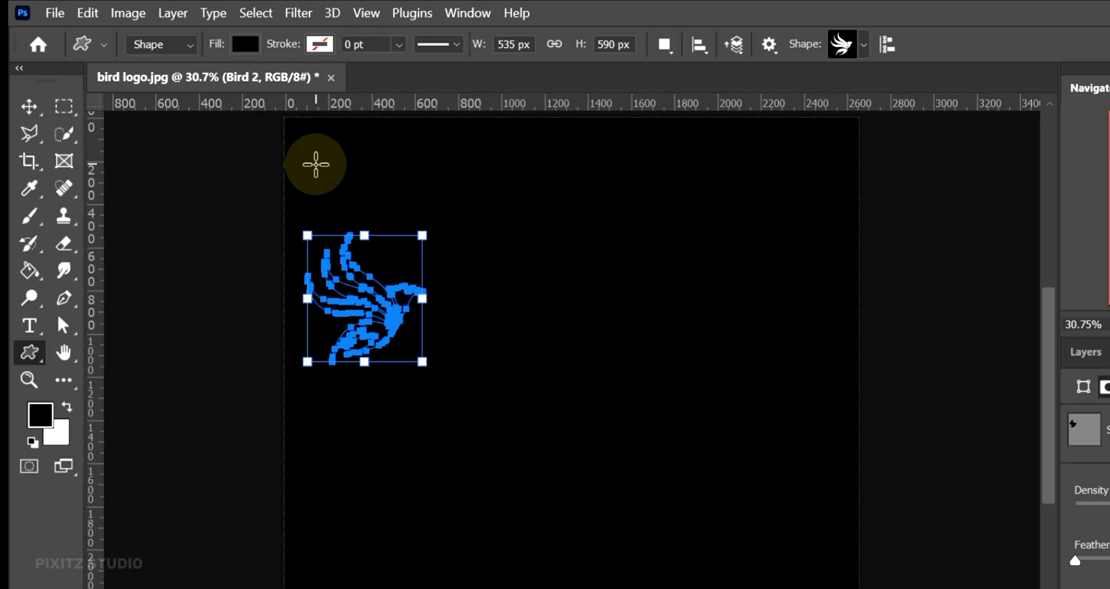
{"action": "key", "text": "ctrl+z"}
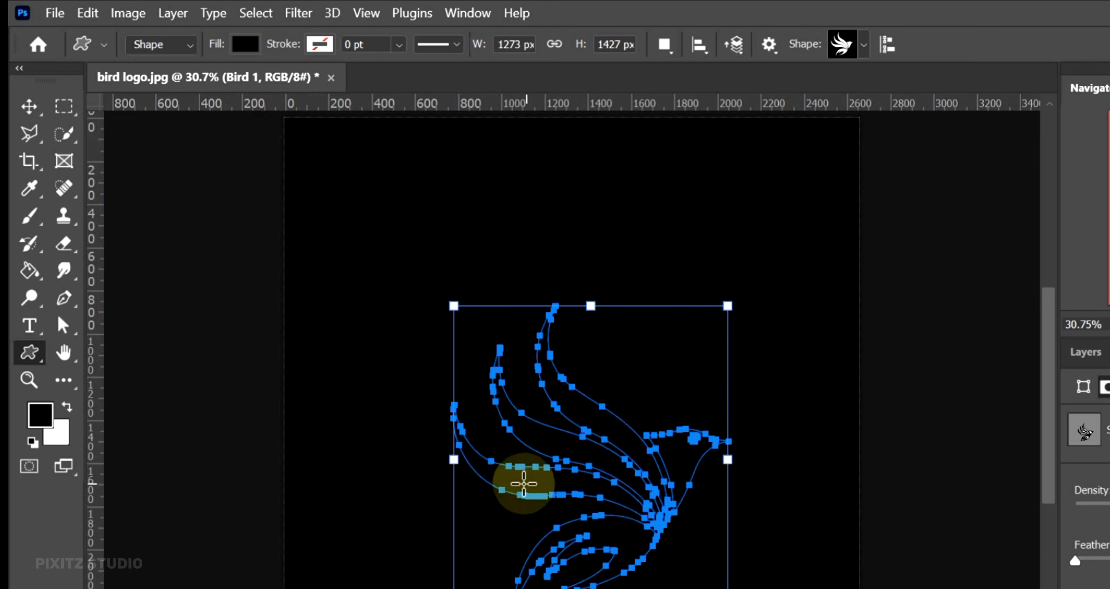
Set the fill color of the drawn Bird shape to white.
{"action": "left_click", "coordinate": [245, 43]}
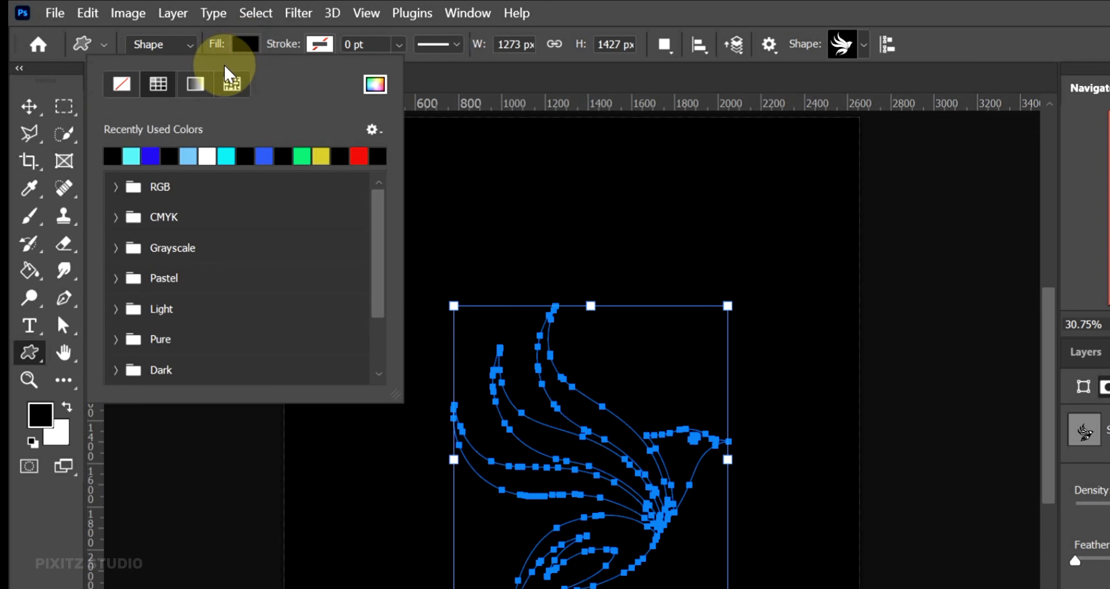
{"action": "left_click", "coordinate": [200, 155]}
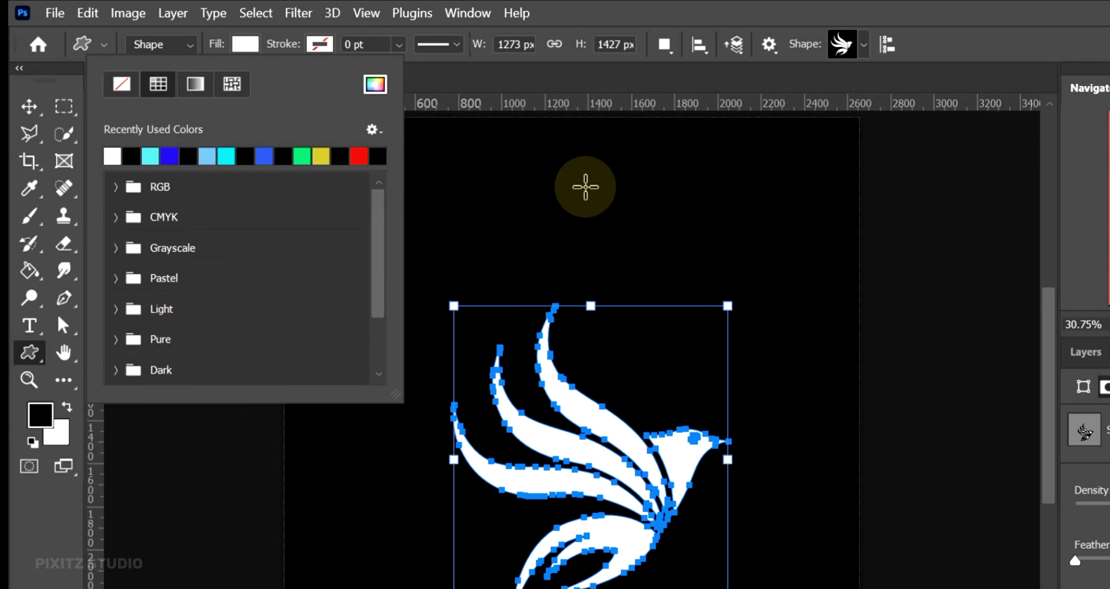
{"action": "key", "text": "v"}
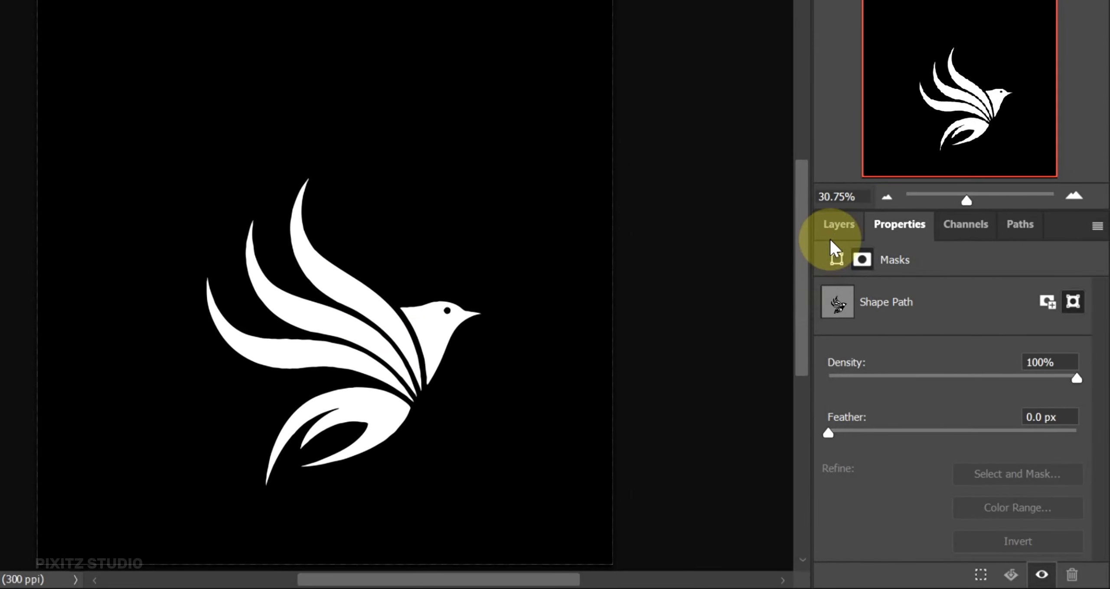
Delete the white bird shape layer and the black fill layer, and duplicate the Background layer.
{"action": "left_click", "coordinate": [1017, 233]}
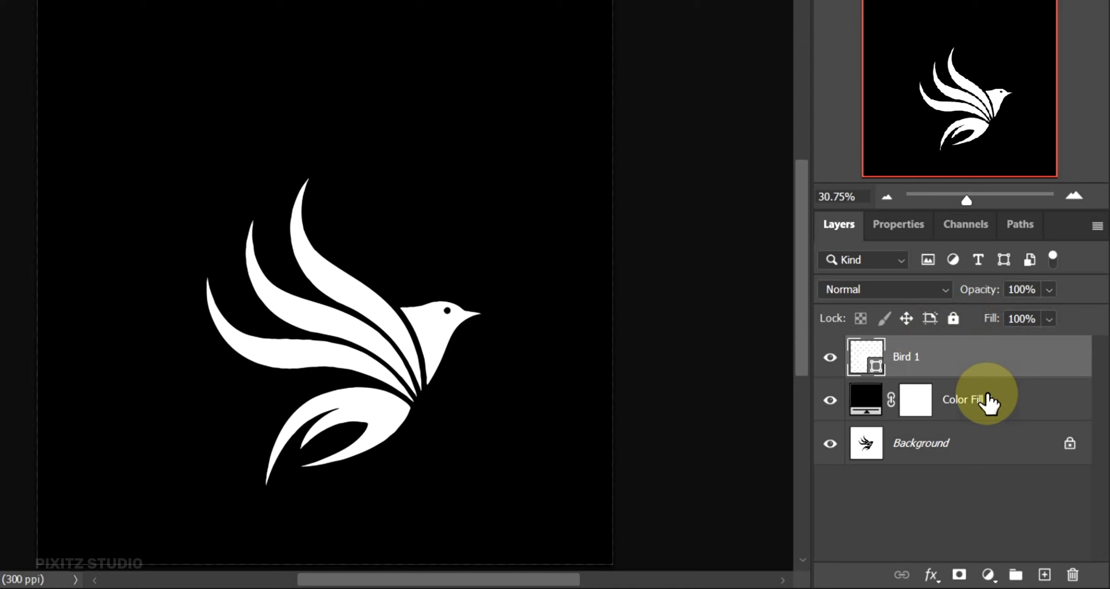
{"action": "left_click", "coordinate": [990, 403], "text": "shift"}
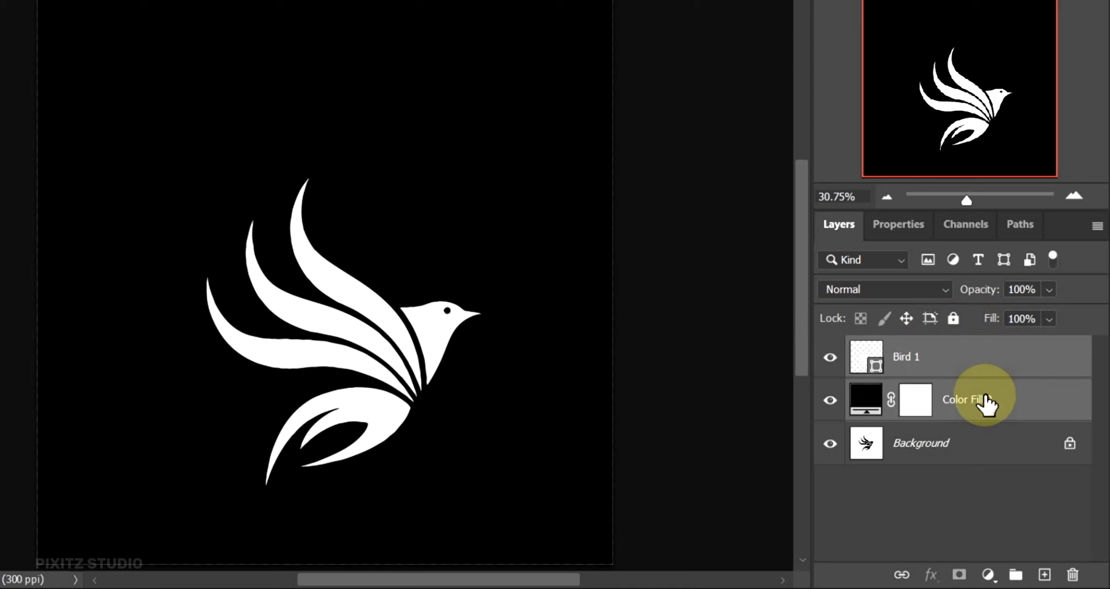
{"action": "key", "text": "Delete"}
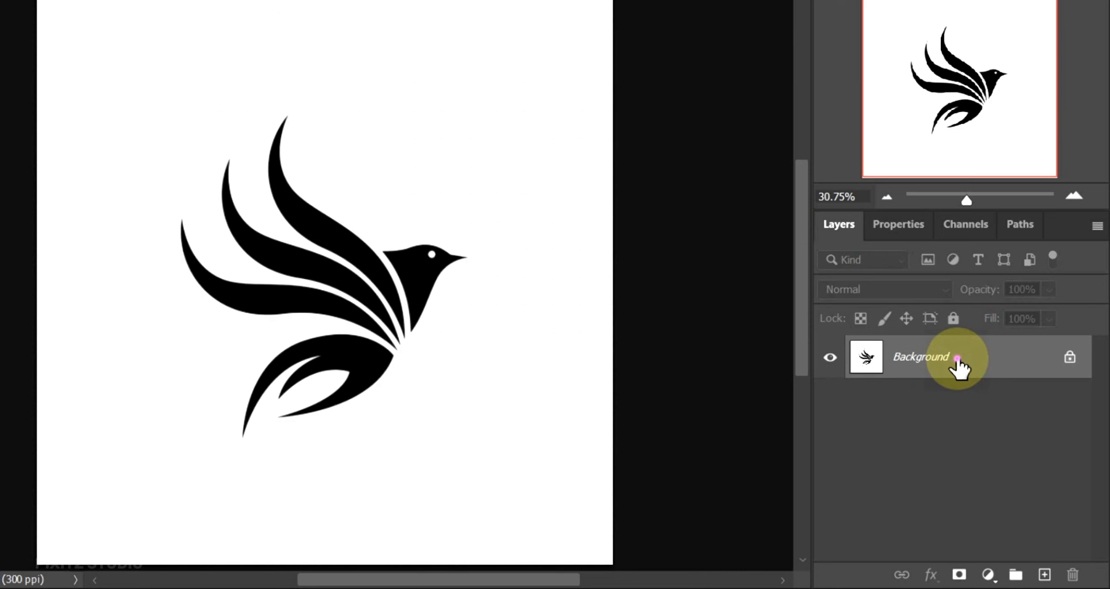
{"action": "key", "text": "ctrl+j"}
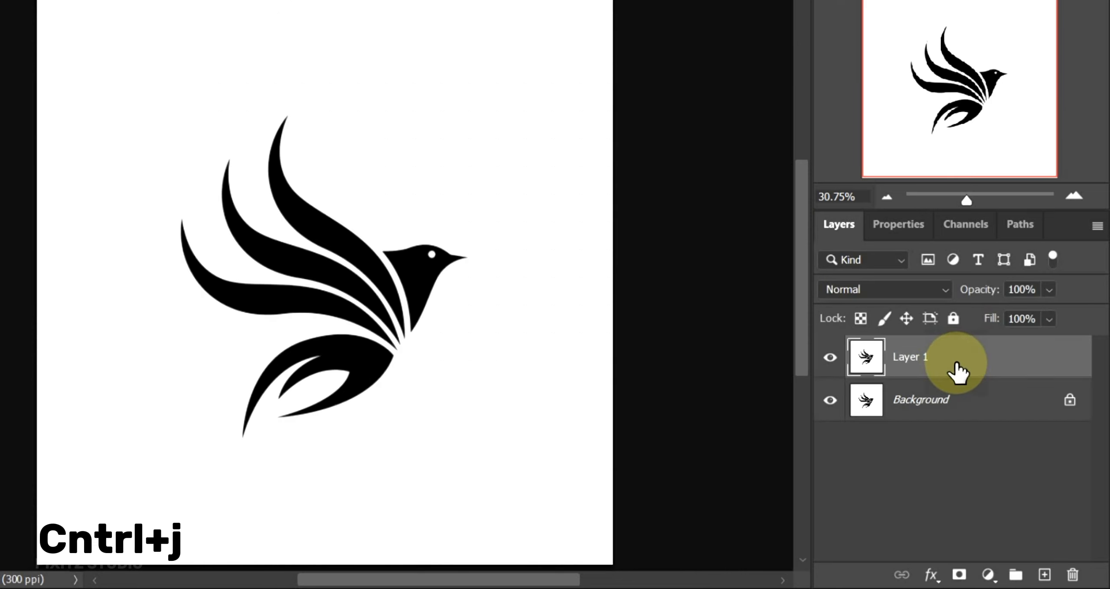
Create a vector mask on the duplicated Layer 1 from the bird's work path using the Direct Selection Tool.
{"action": "left_click", "coordinate": [1018, 226]}
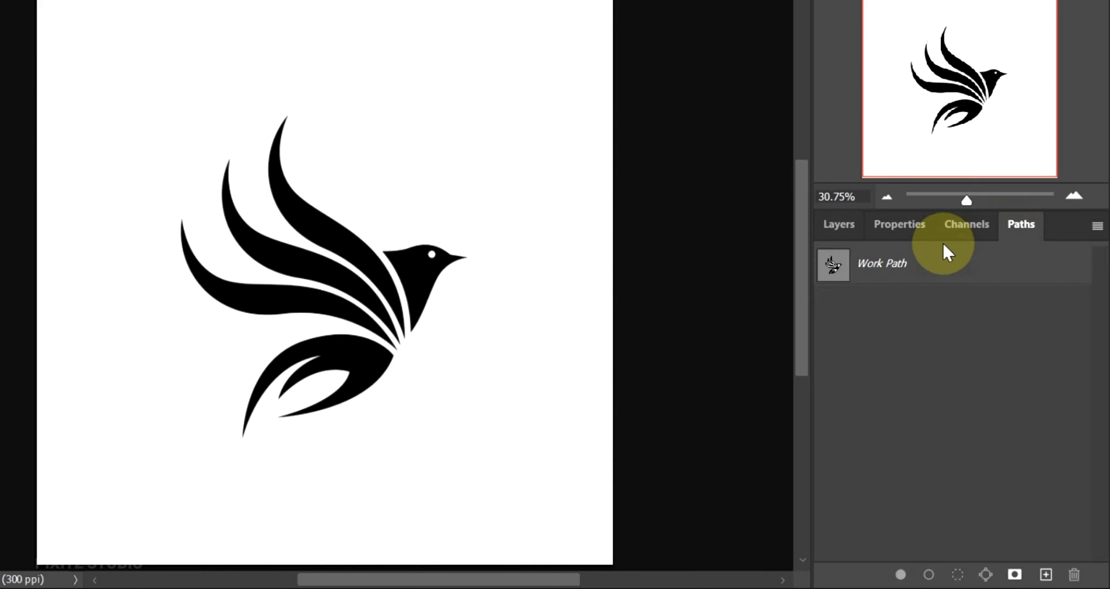
{"action": "left_click", "coordinate": [867, 265]}
{"action": "left_click", "coordinate": [840, 226]}
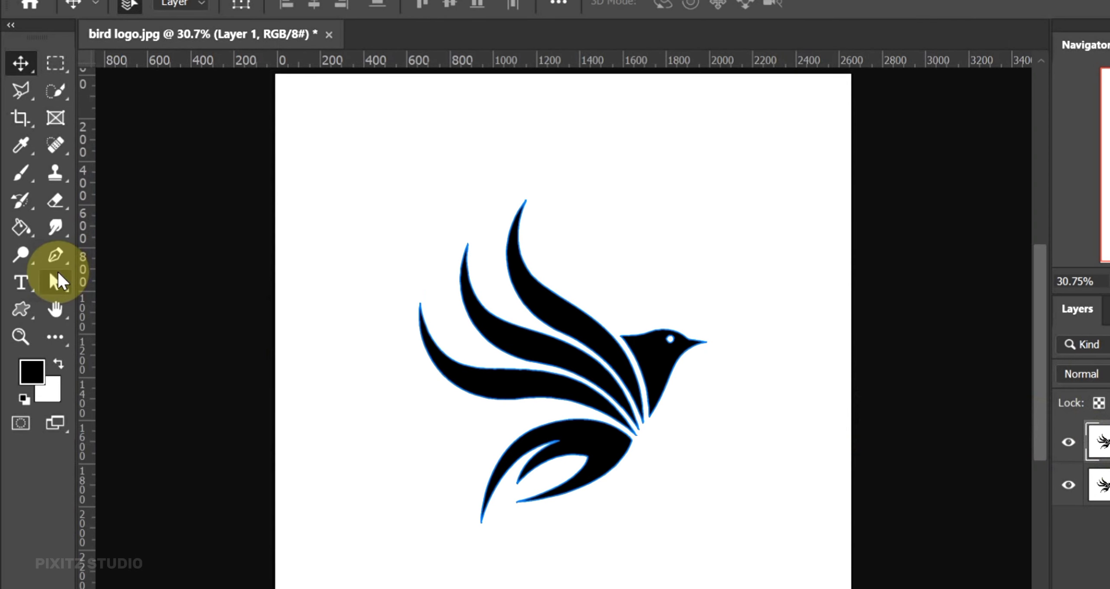
{"action": "right_click", "coordinate": [58, 275]}
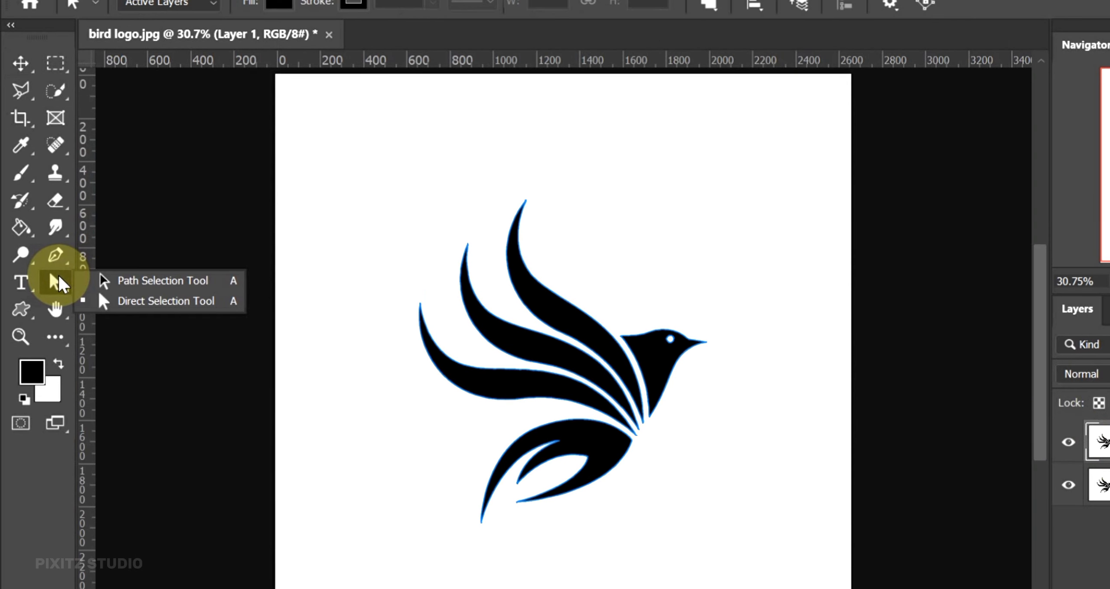
{"action": "left_click", "coordinate": [135, 303]}
{"action": "right_click", "coordinate": [575, 352]}
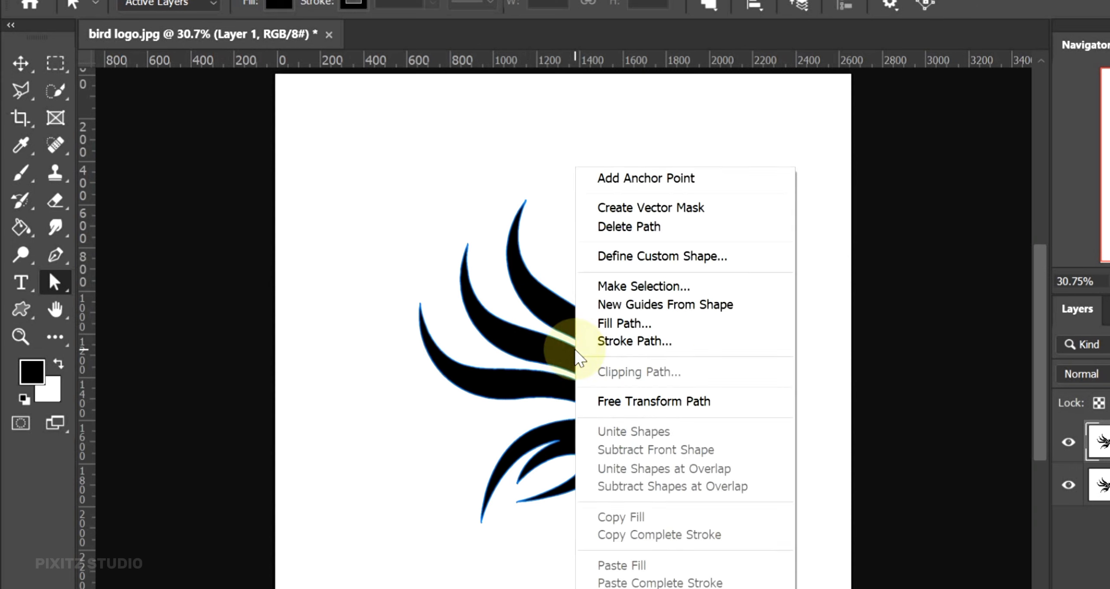
{"action": "left_click", "coordinate": [663, 209]}
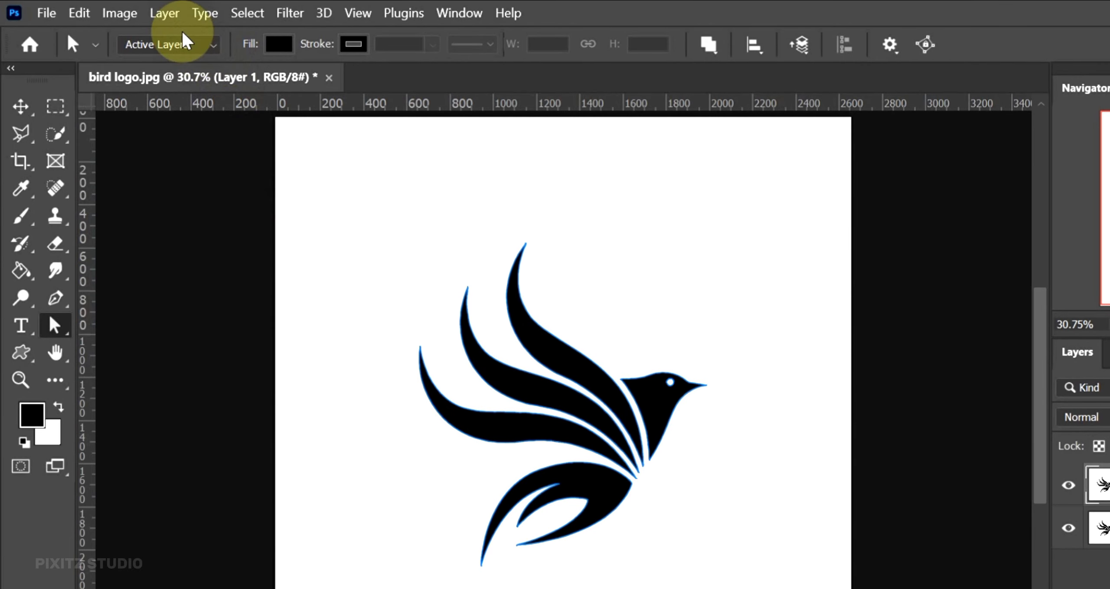
Trim the canvas on all four sides based on the top left pixel color, and delete the Background layer.
{"action": "left_click", "coordinate": [132, 17]}
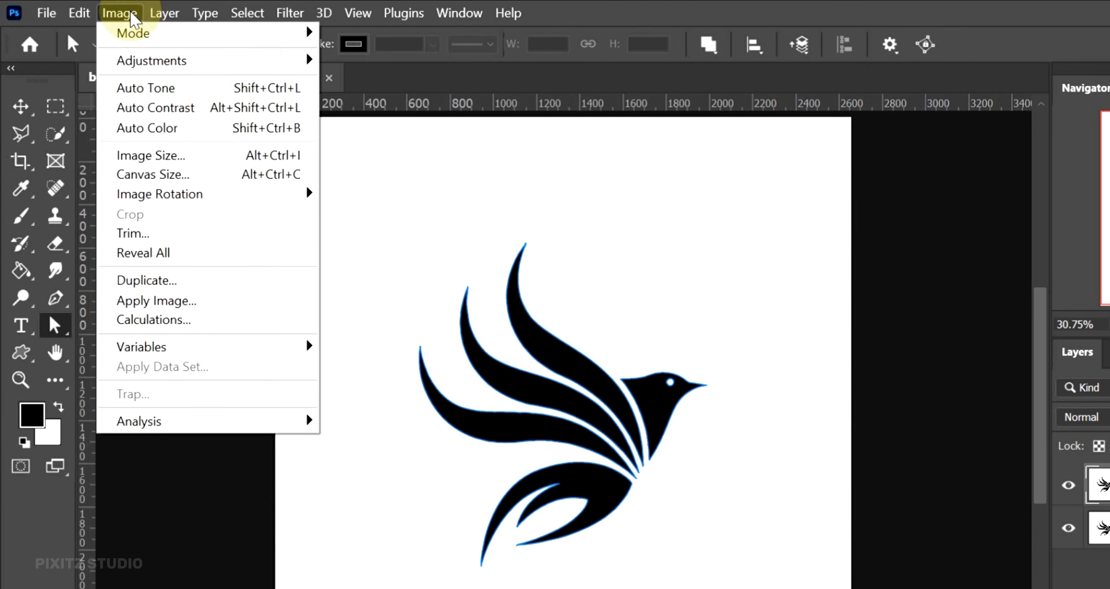
{"action": "left_click", "coordinate": [235, 234]}
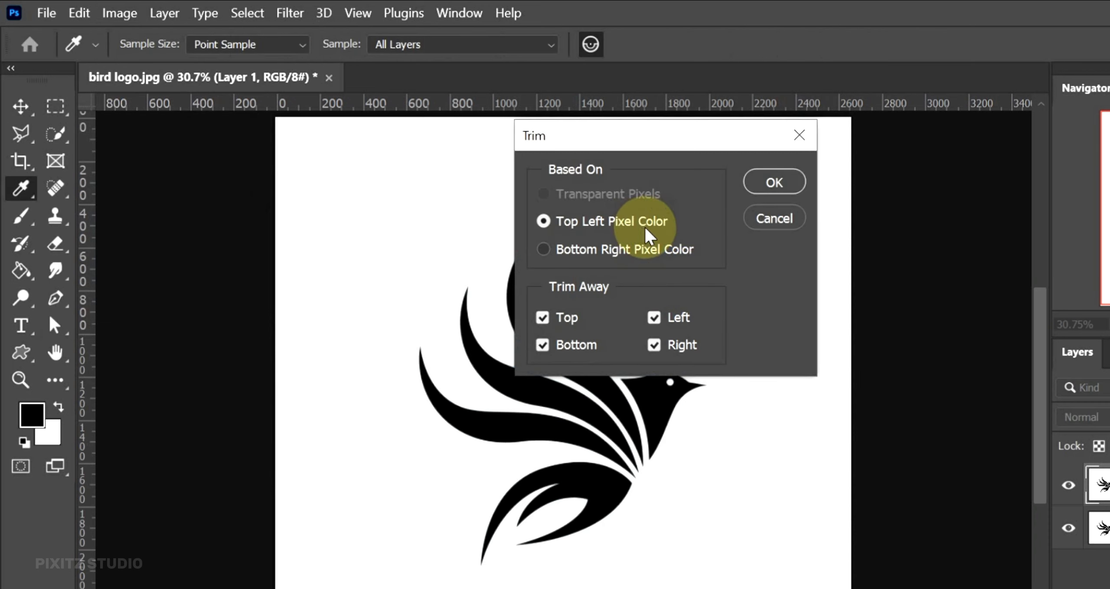
{"action": "left_click", "coordinate": [776, 183]}
{"action": "key", "text": "a"}
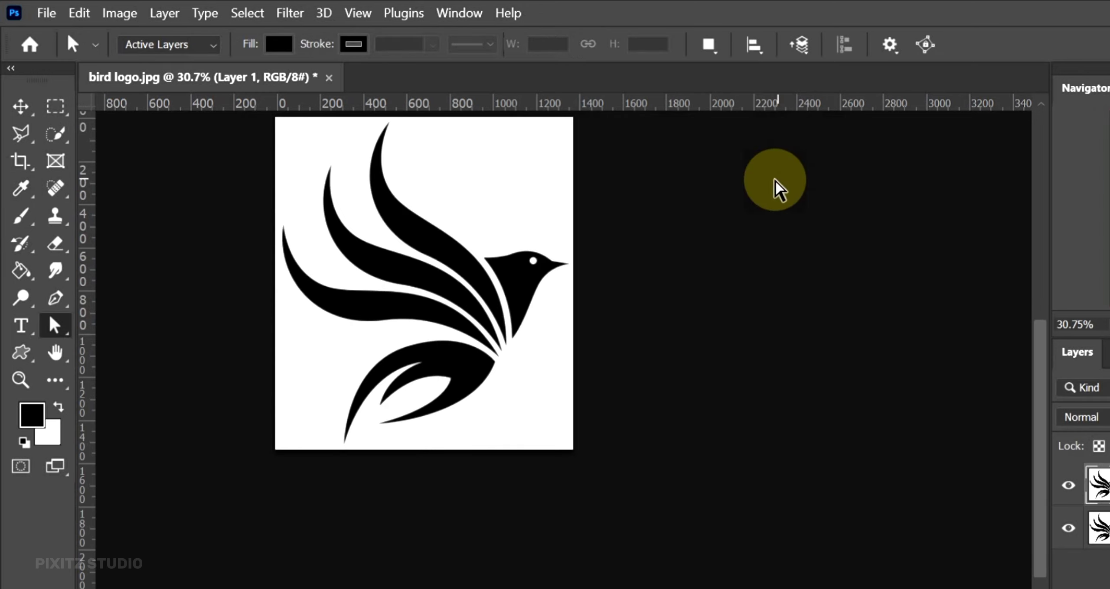
{"action": "key", "text": "ctrl+0"}
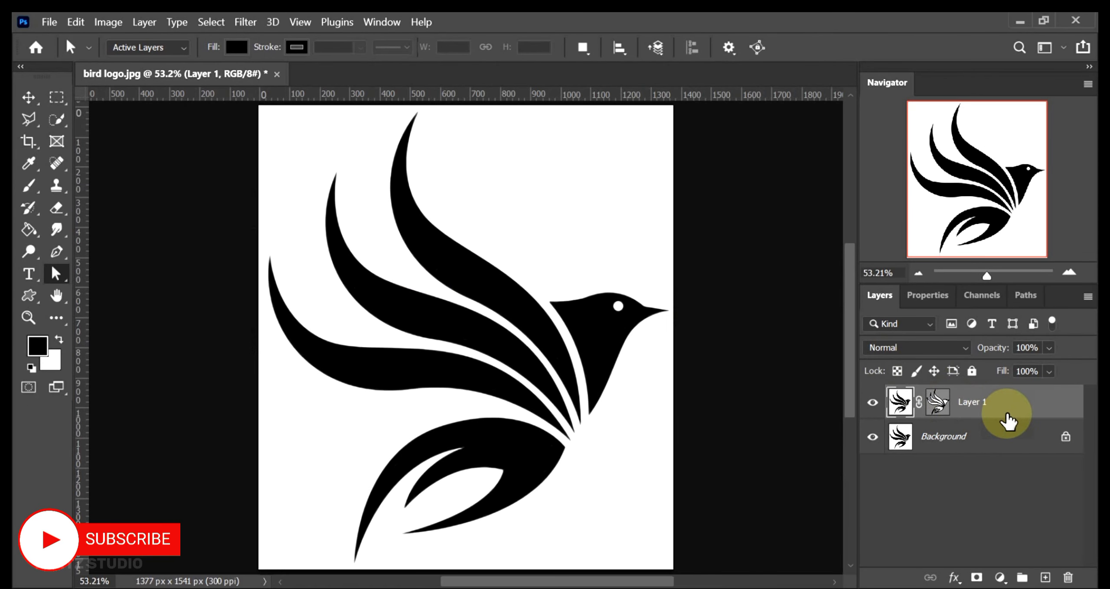
{"action": "left_click_drag", "start_coordinate": [1000, 434], "coordinate": [1068, 576]}
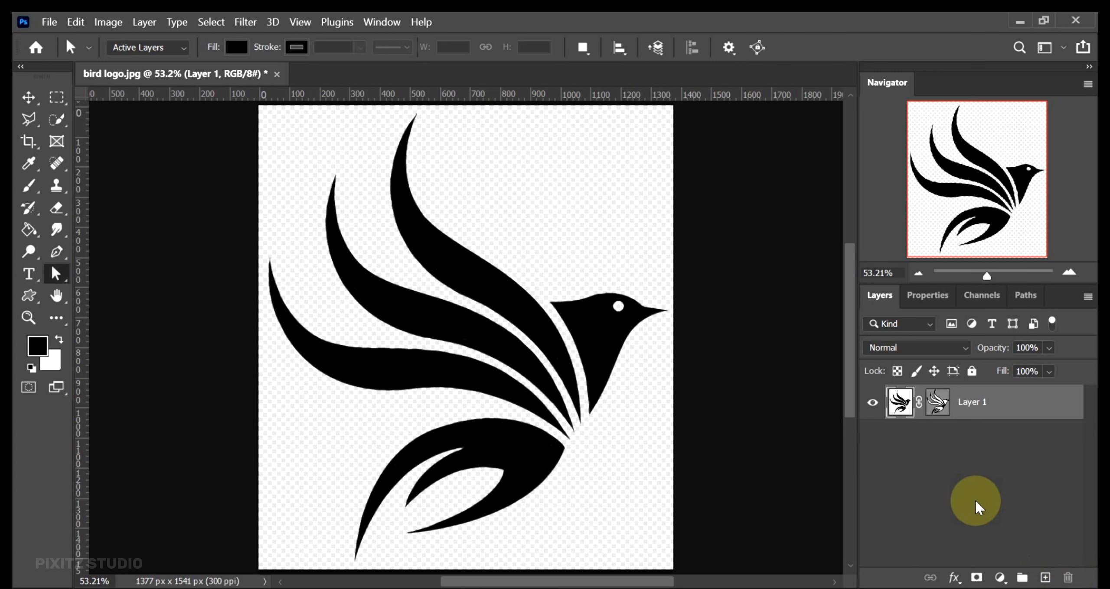